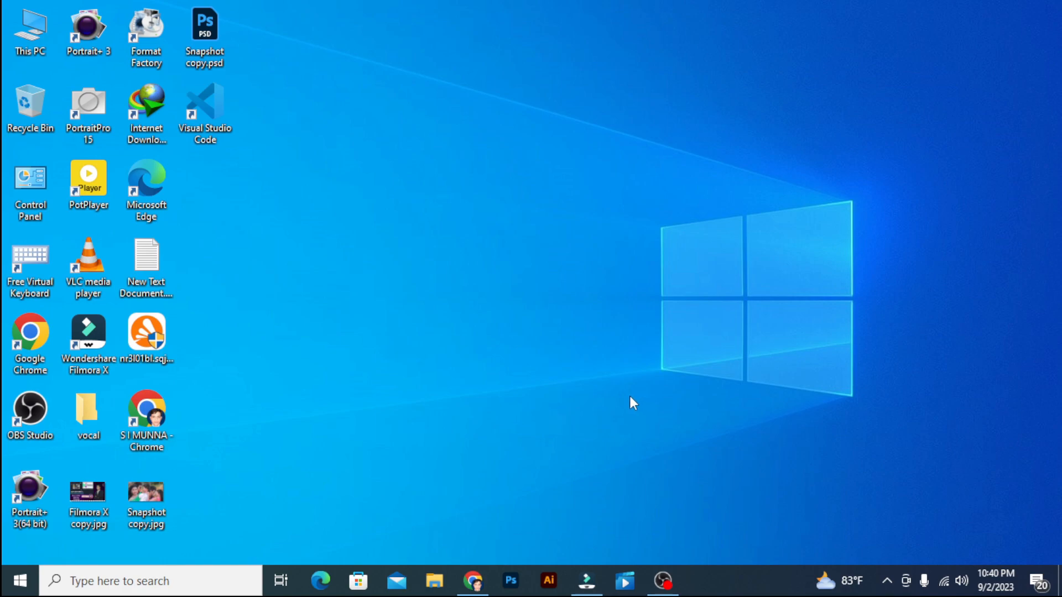
Step: Switch to Filmora and place the YouTube Marketing video at the start of track 4, keeping the project settings of 1920 x 1080 25fps
left_click(586, 572)
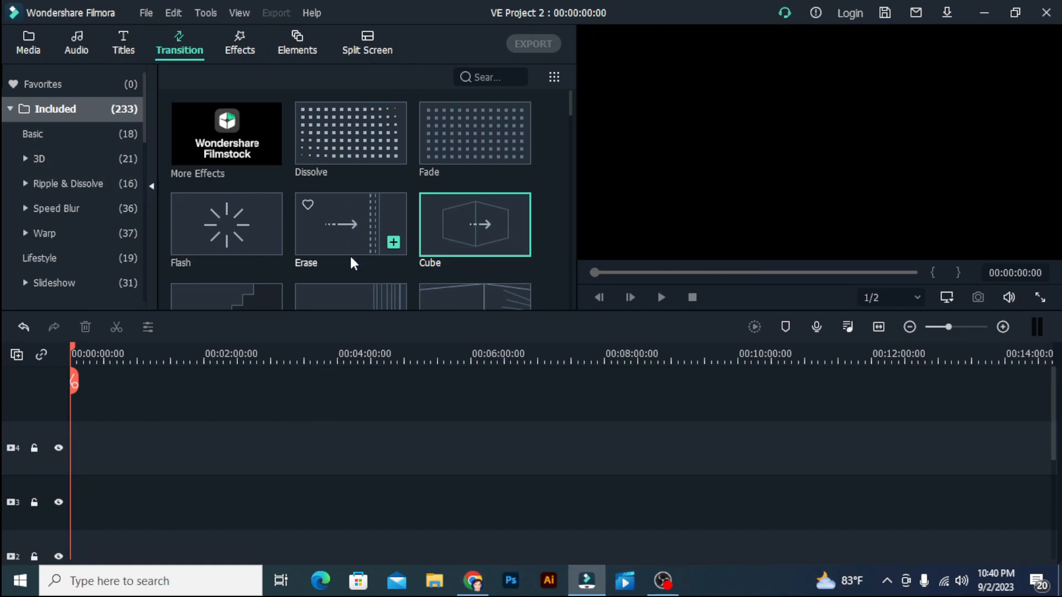
left_click(31, 40)
scroll(294, 200, "down", 3)
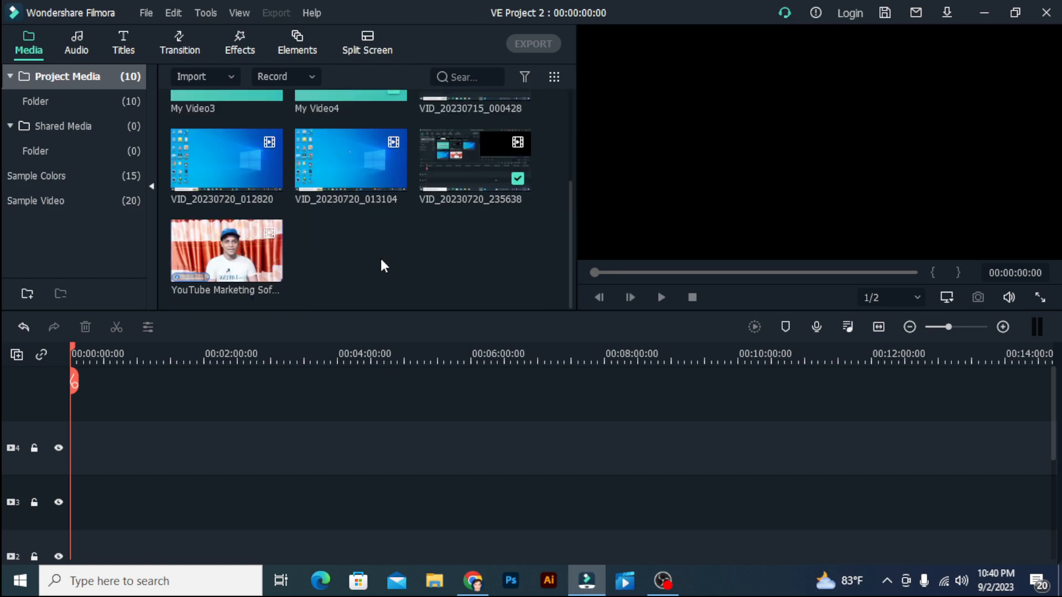
left_click_drag(214, 249, 73, 455)
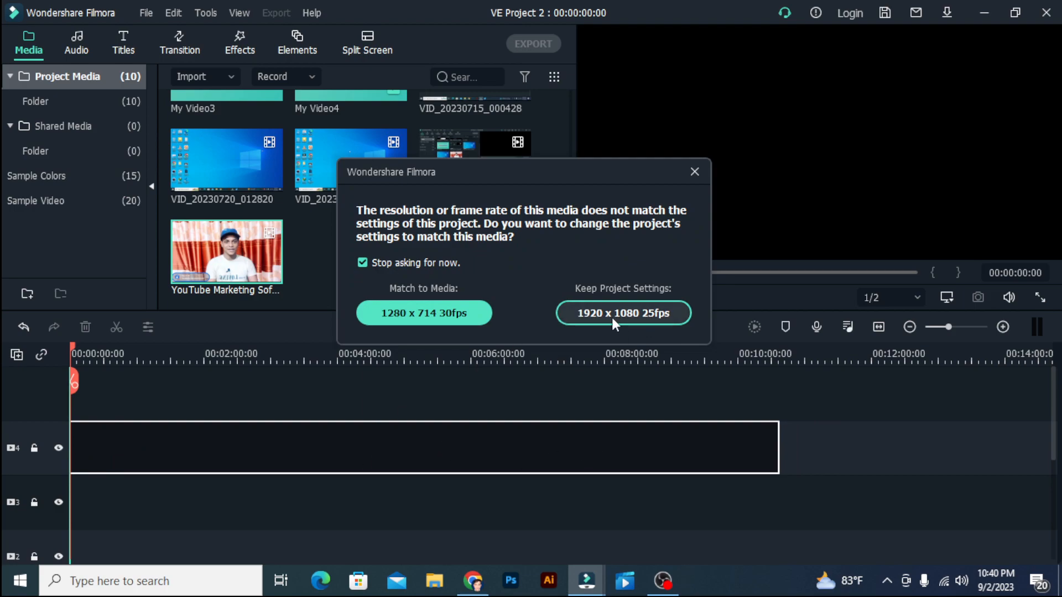
left_click(583, 318)
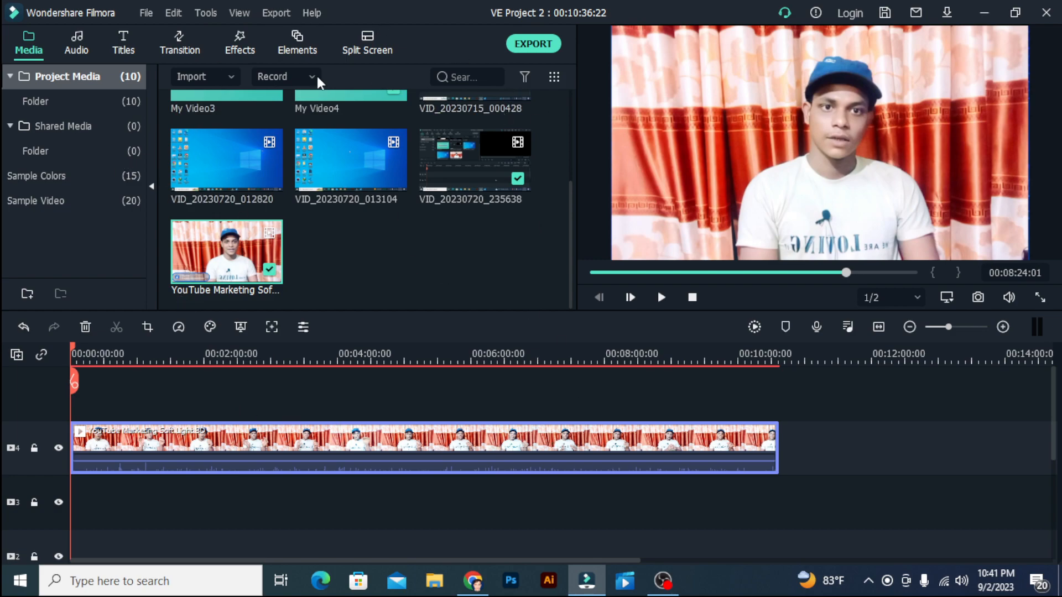
Step: Add the Cube transition to the start of the clip on track 4 and preview it
left_click(176, 52)
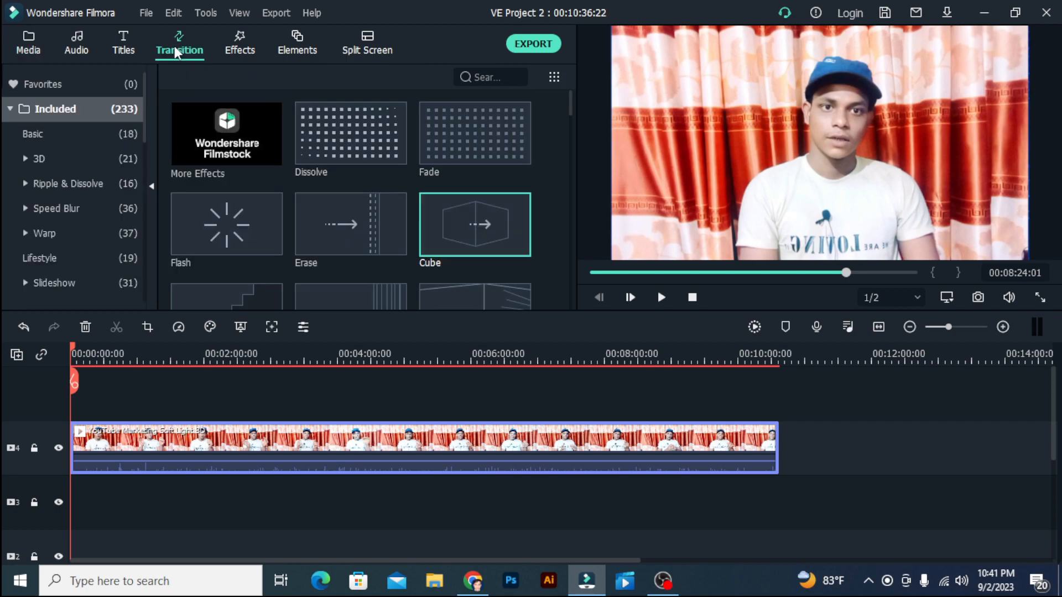
scroll(366, 252, "down", 5)
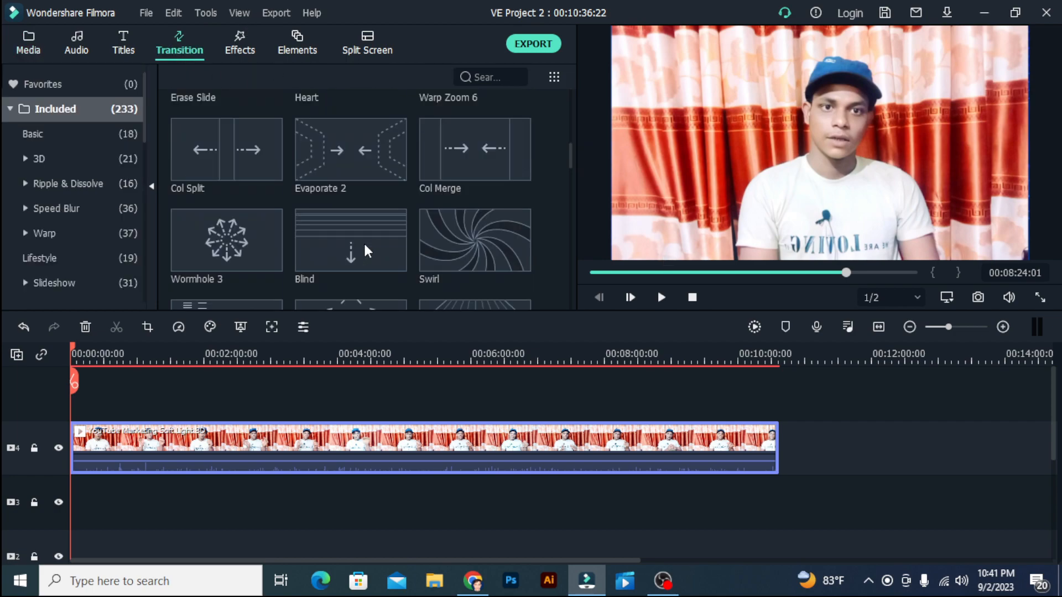
scroll(367, 252, "down", 6)
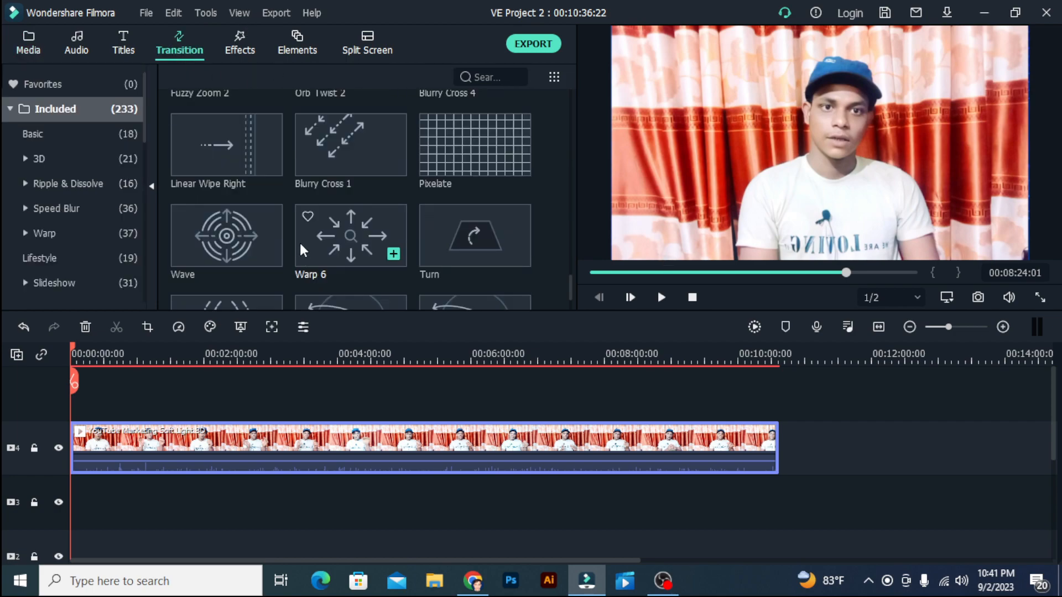
scroll(299, 237, "up", 8)
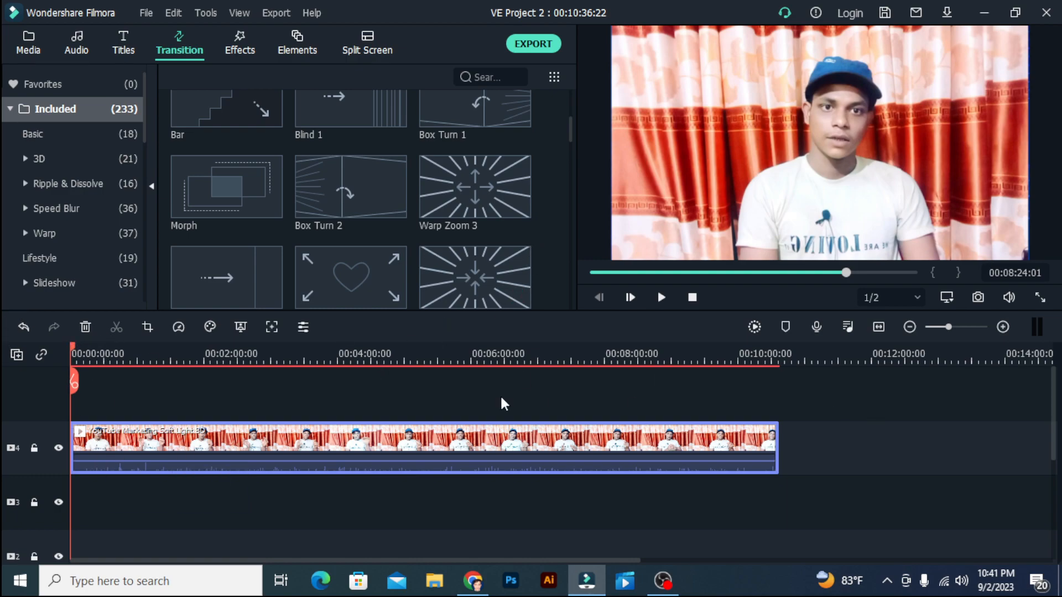
scroll(505, 207, "up", 3)
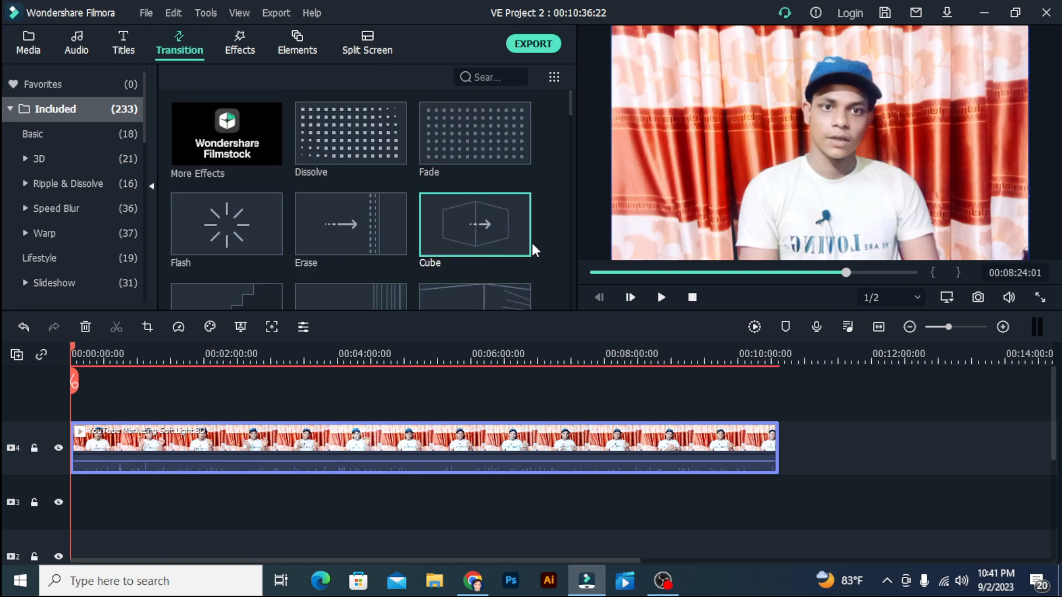
left_click_drag(477, 228, 83, 442)
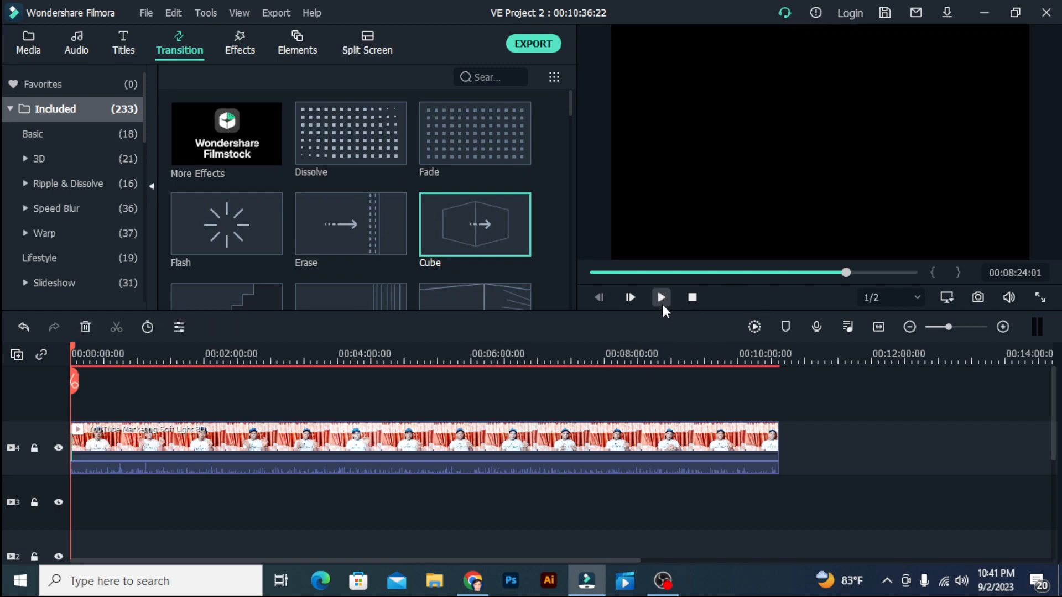
left_click(661, 296)
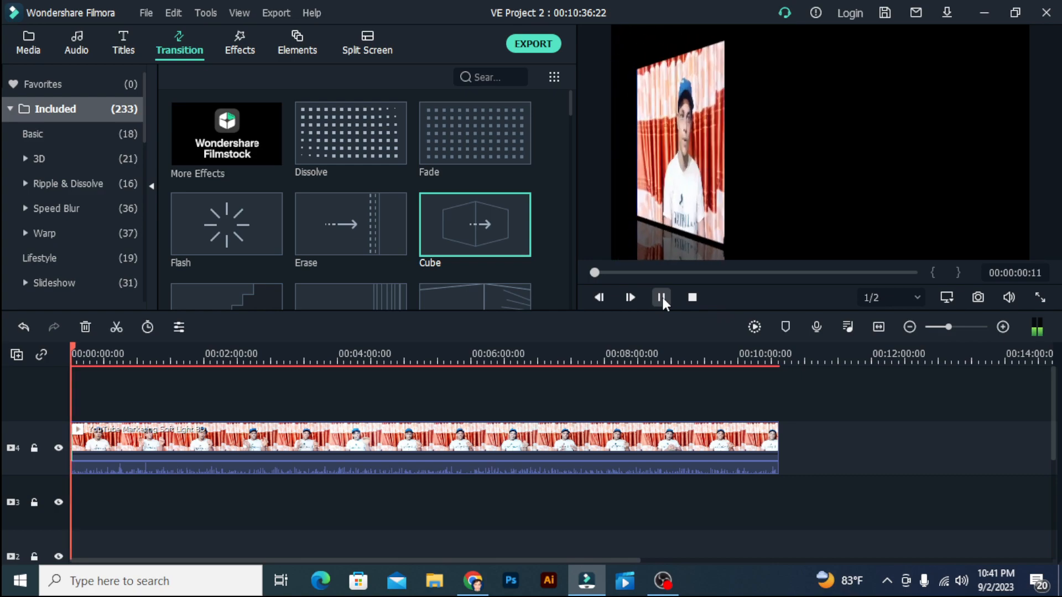
left_click(661, 296)
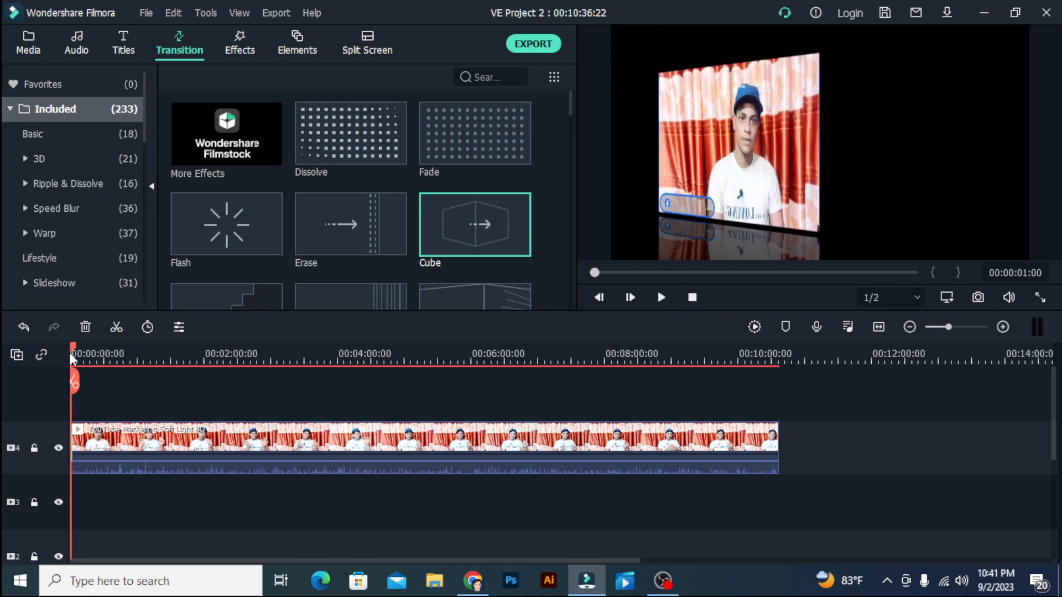
Step: Split the clip on track 4 at 00:03:29:03 and select each of the two parts in turn
left_click_drag(71, 352, 304, 403)
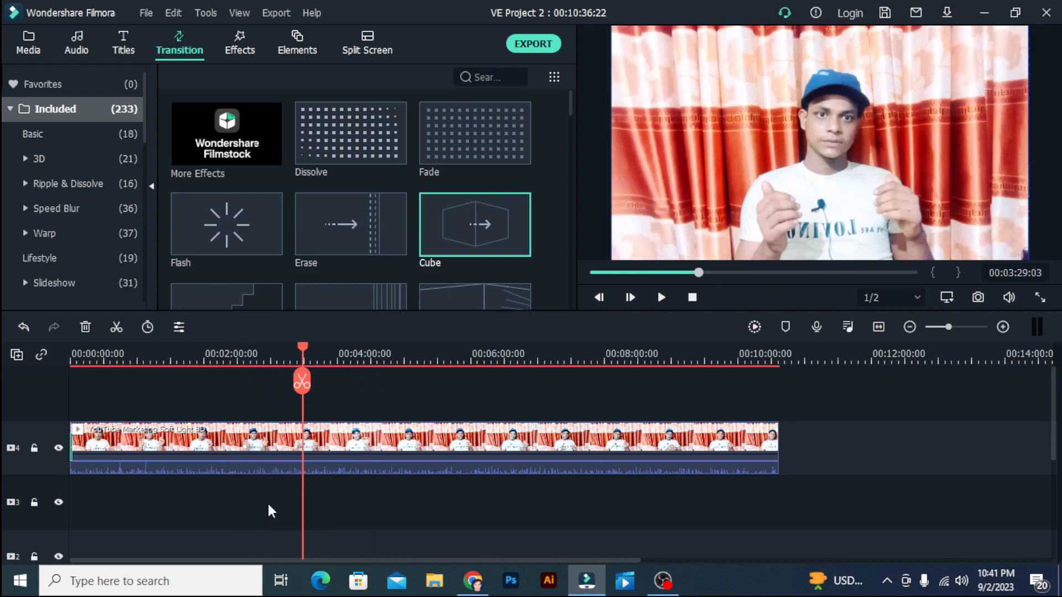
left_click(344, 438)
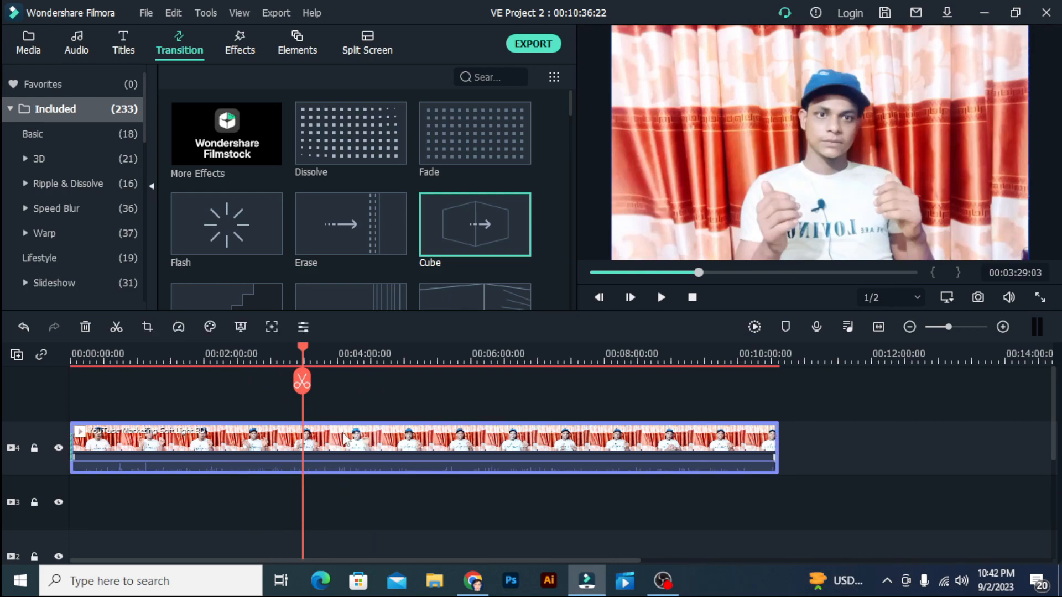
left_click(302, 382)
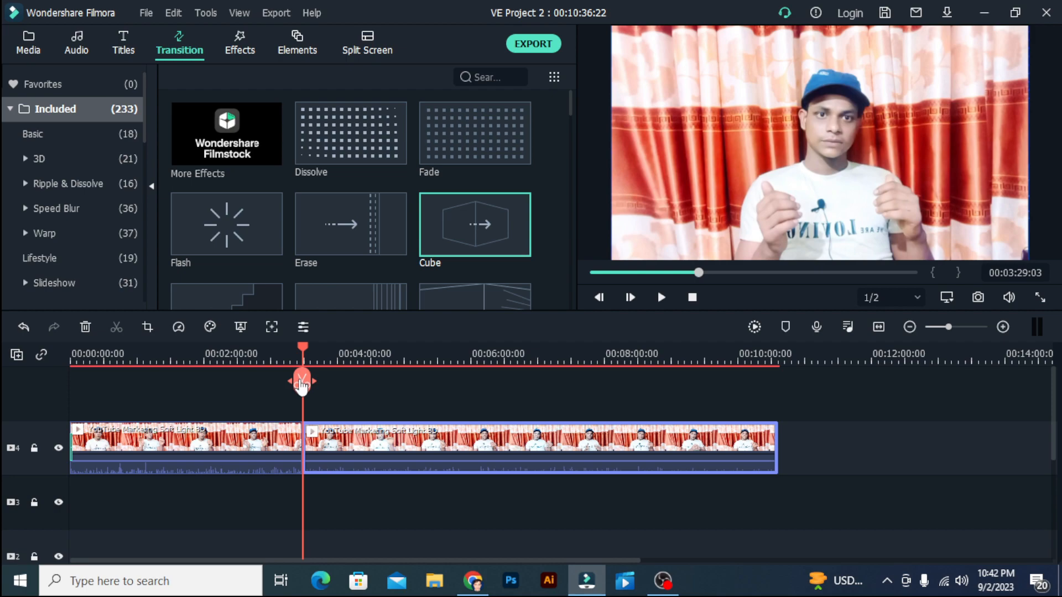
left_click_drag(303, 347, 269, 350)
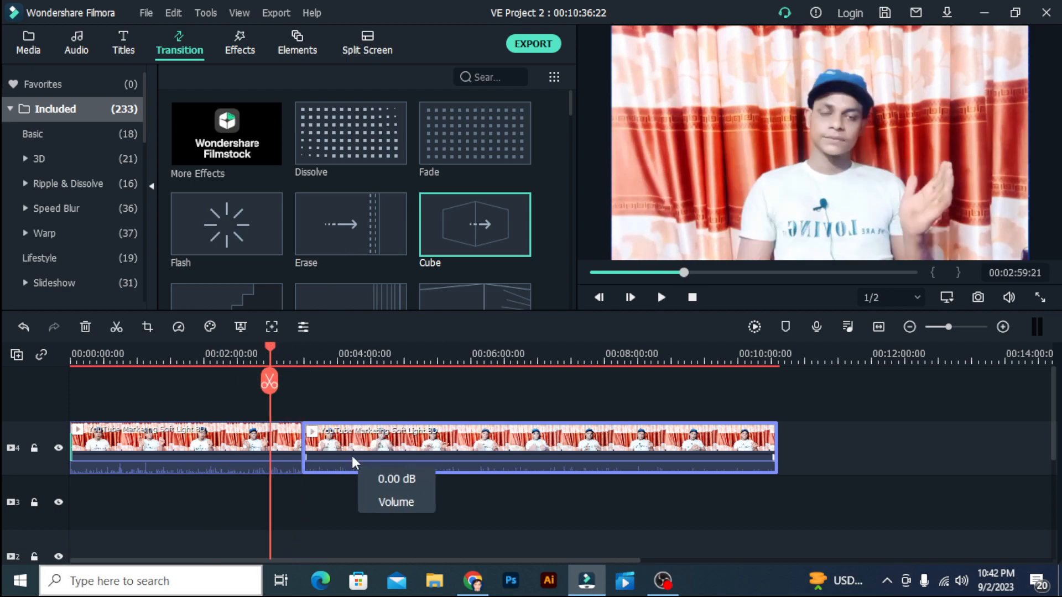
left_click(238, 451)
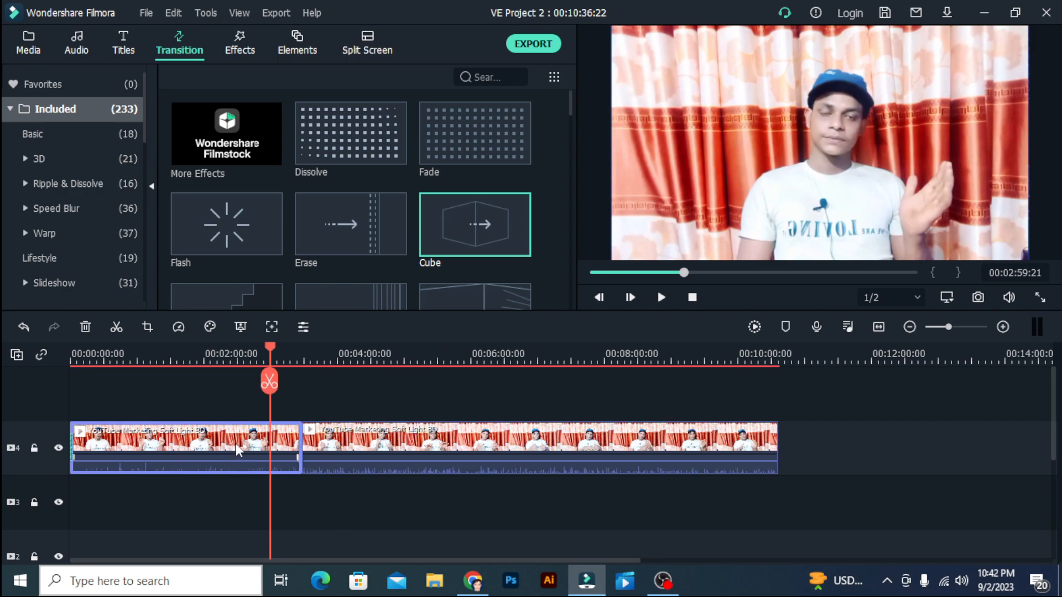
left_click(467, 451)
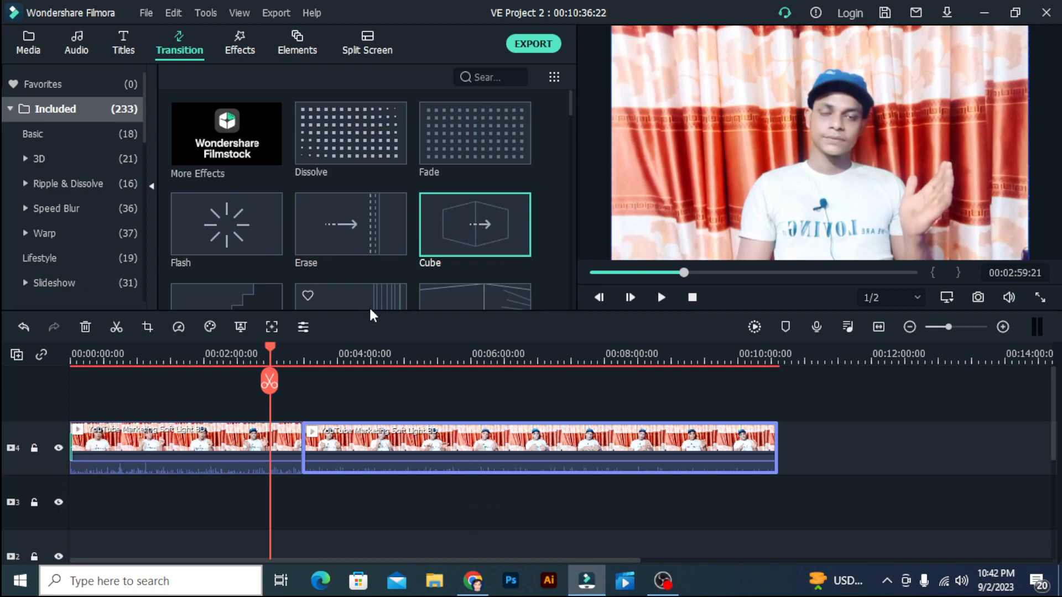
Step: Add the Flash transition at the cut between the two clips and preview it with the playback volume turned all the way down
left_click(220, 224)
mouse_move(220, 224)
left_mouse_down()
mouse_move(304, 391)
mouse_move(313, 437)
mouse_move(303, 451)
left_mouse_up()
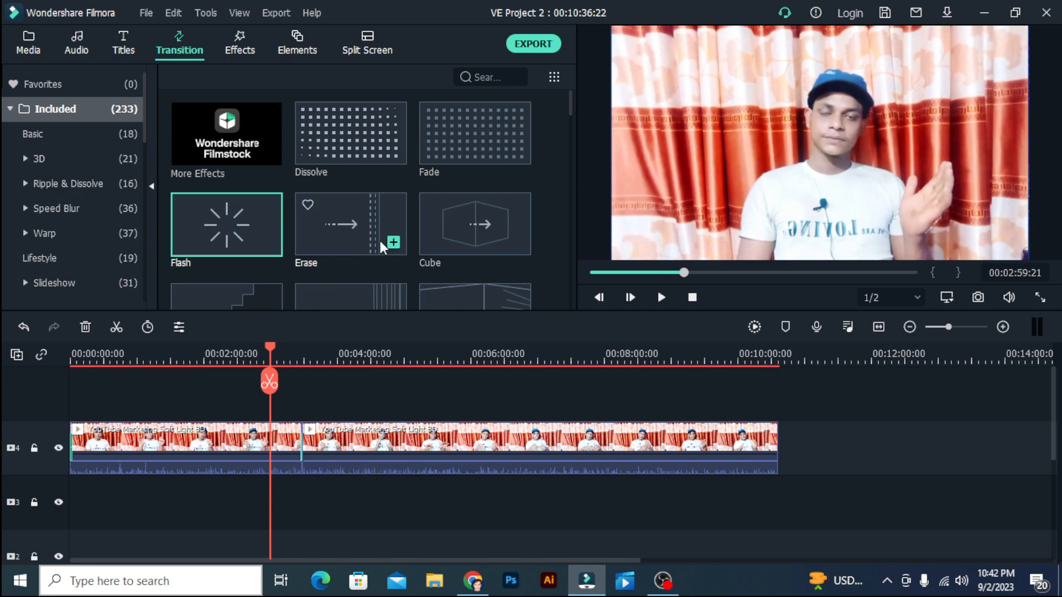
left_click_drag(271, 352, 297, 363)
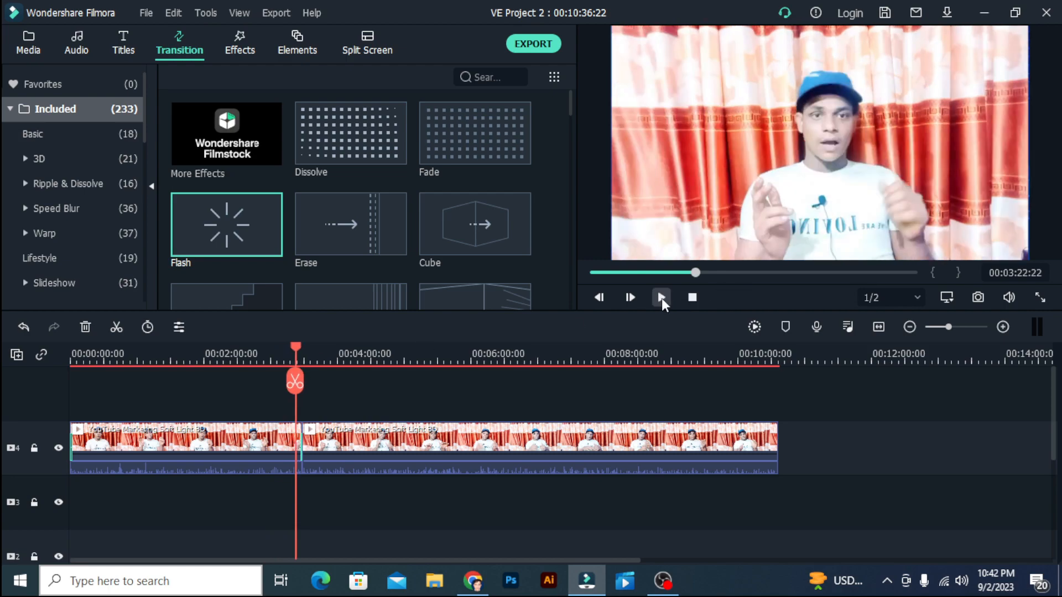
left_click(1009, 298)
left_click_drag(1008, 258, 1009, 296)
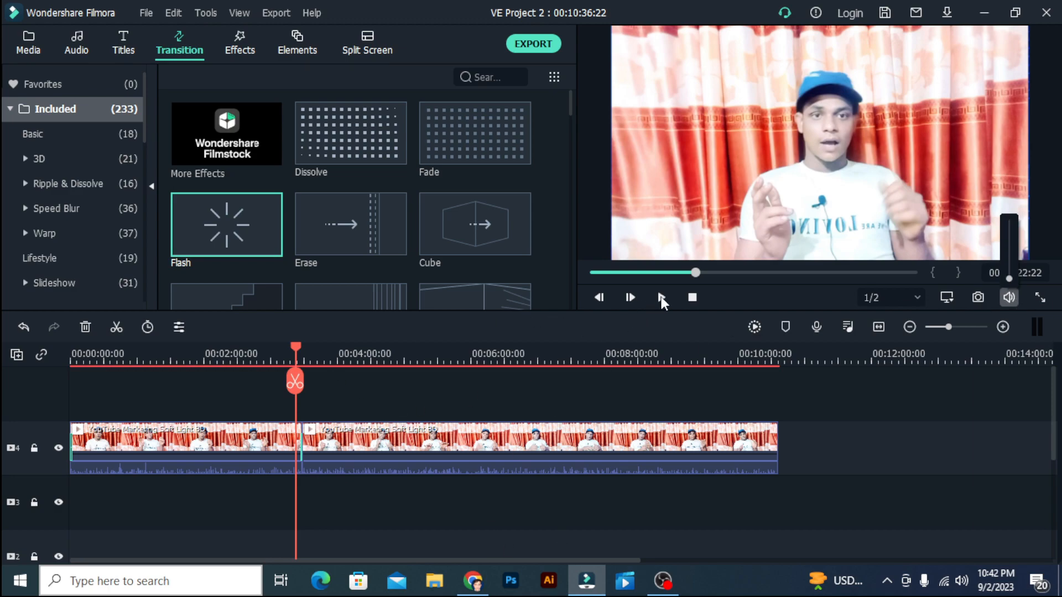
left_click(662, 298)
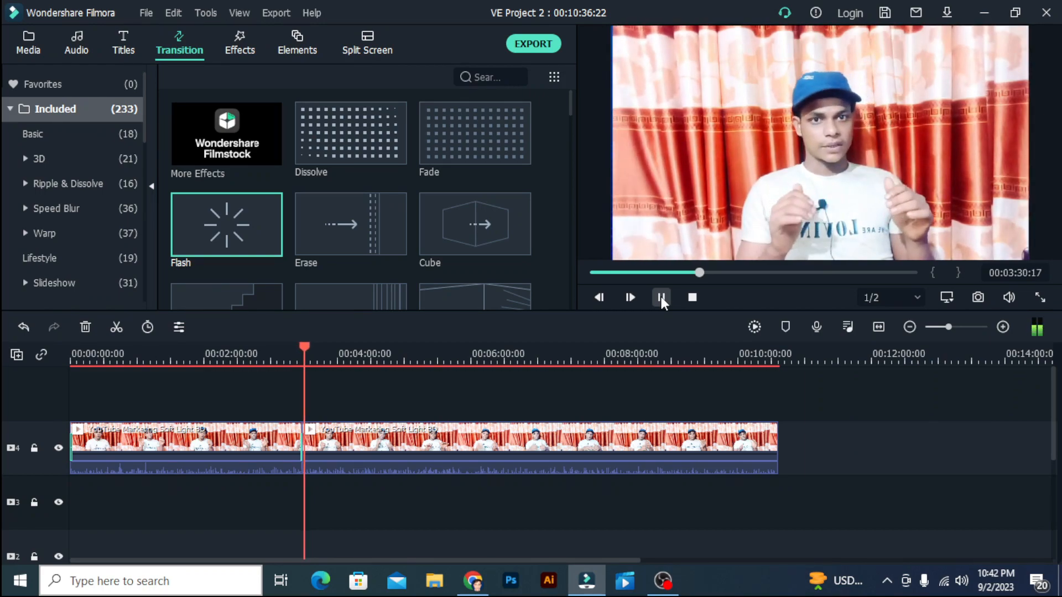
left_click(662, 298)
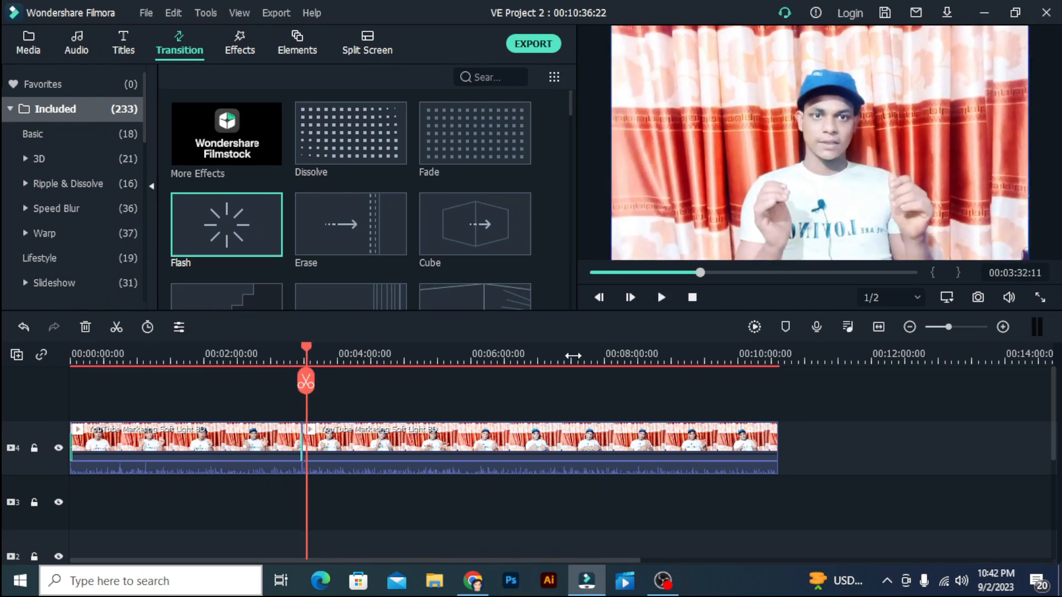
Step: Replace the Flash transition at the cut with Wormhole 3 and preview it from just before the cut
right_click(301, 455)
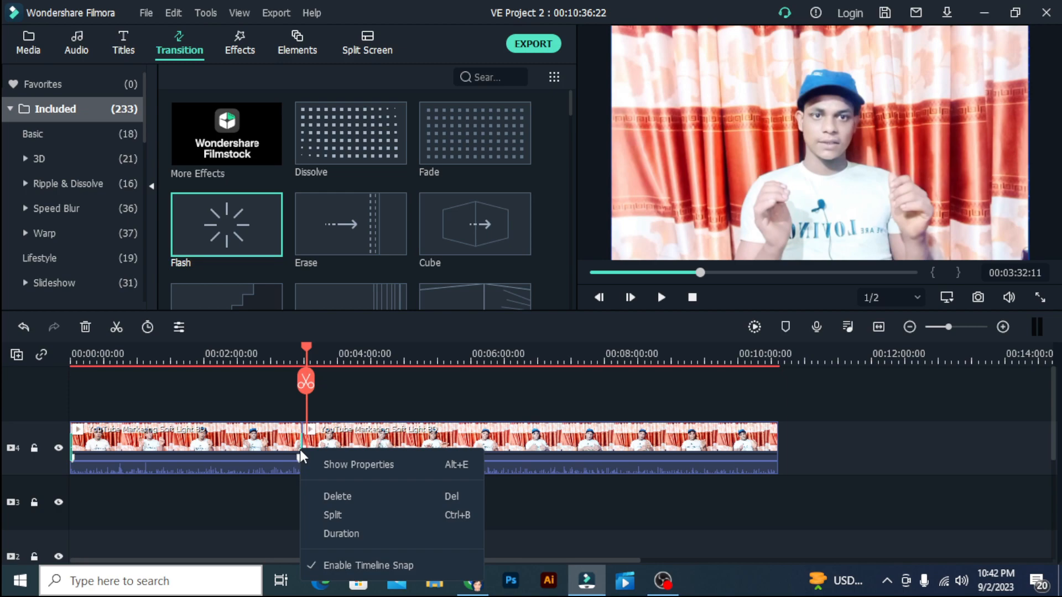
left_click(369, 496)
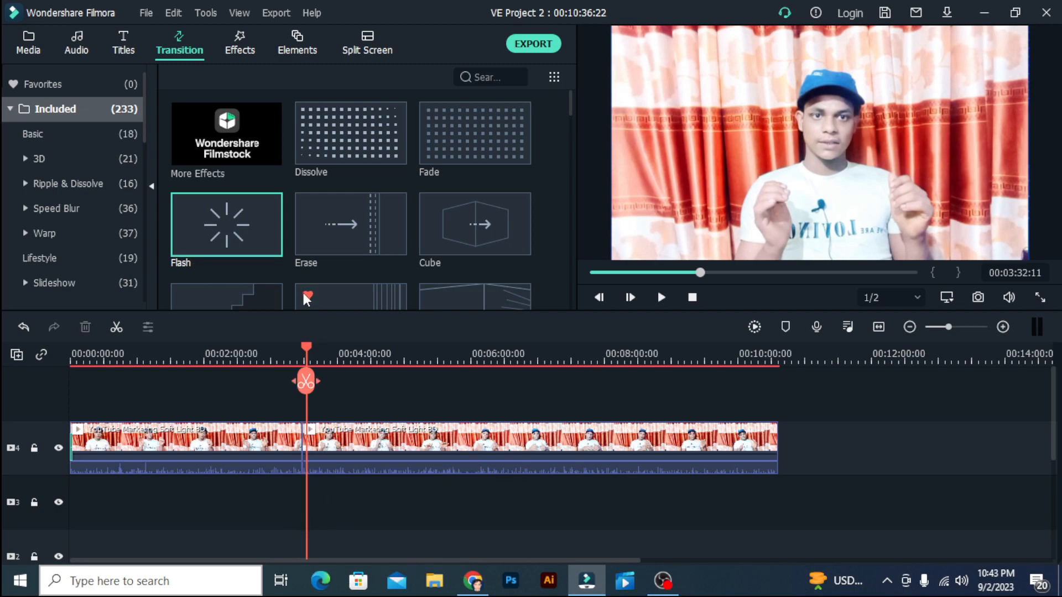
scroll(351, 221, "down", 3)
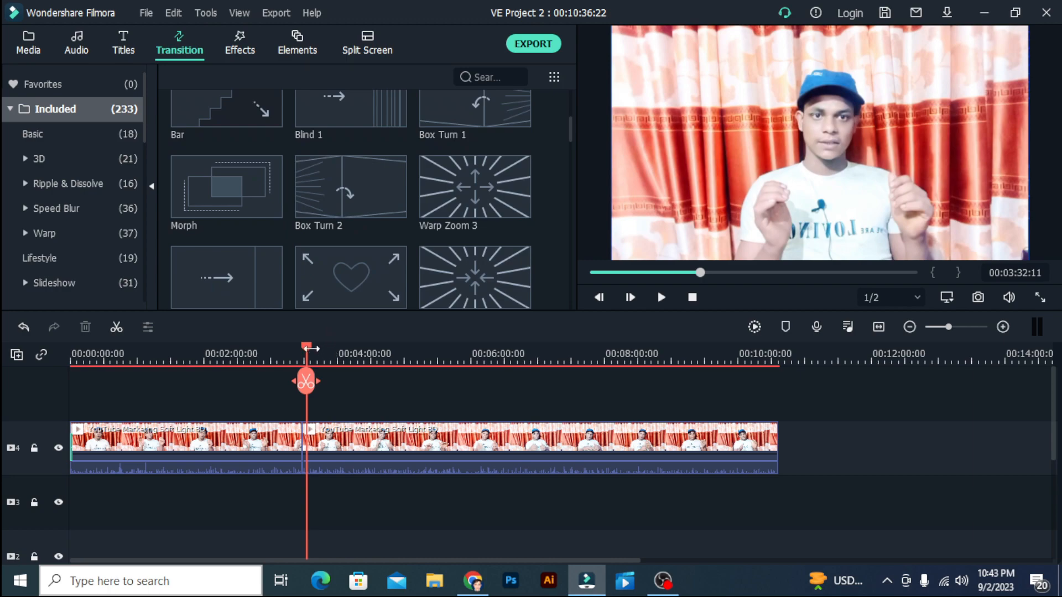
left_click_drag(308, 344, 298, 344)
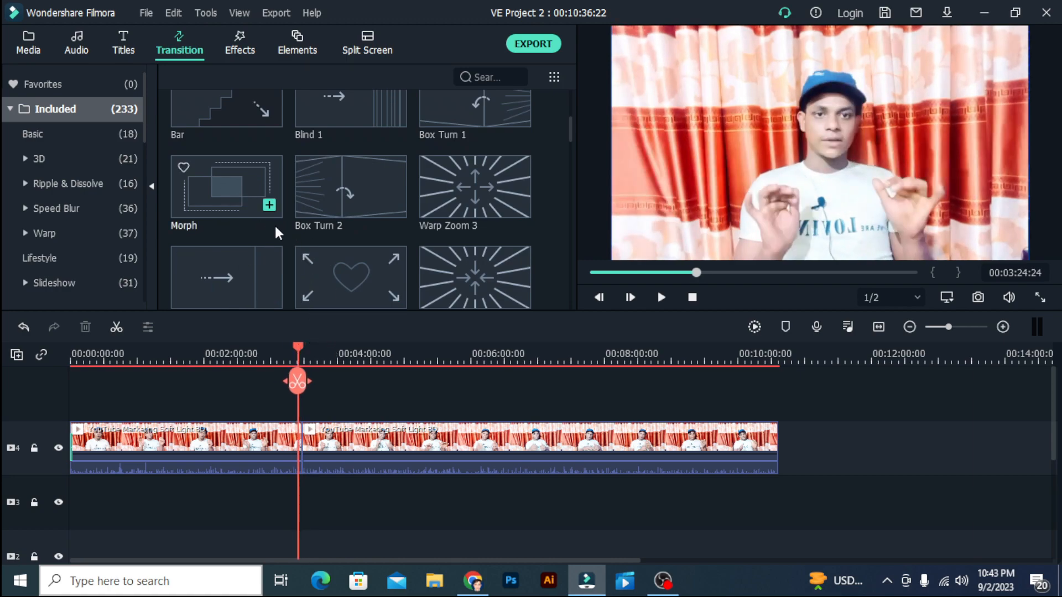
scroll(285, 256, "down", 4)
scroll(327, 229, "up", 4)
scroll(329, 231, "down", 4)
scroll(349, 238, "up", 4)
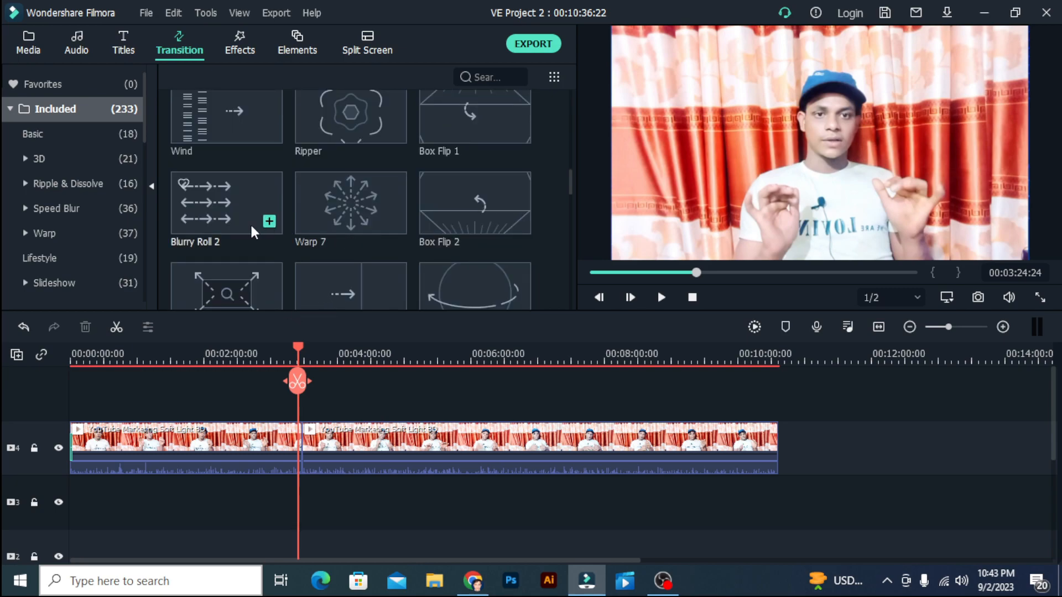
scroll(250, 226, "down", 4)
left_click_drag(213, 229, 301, 446)
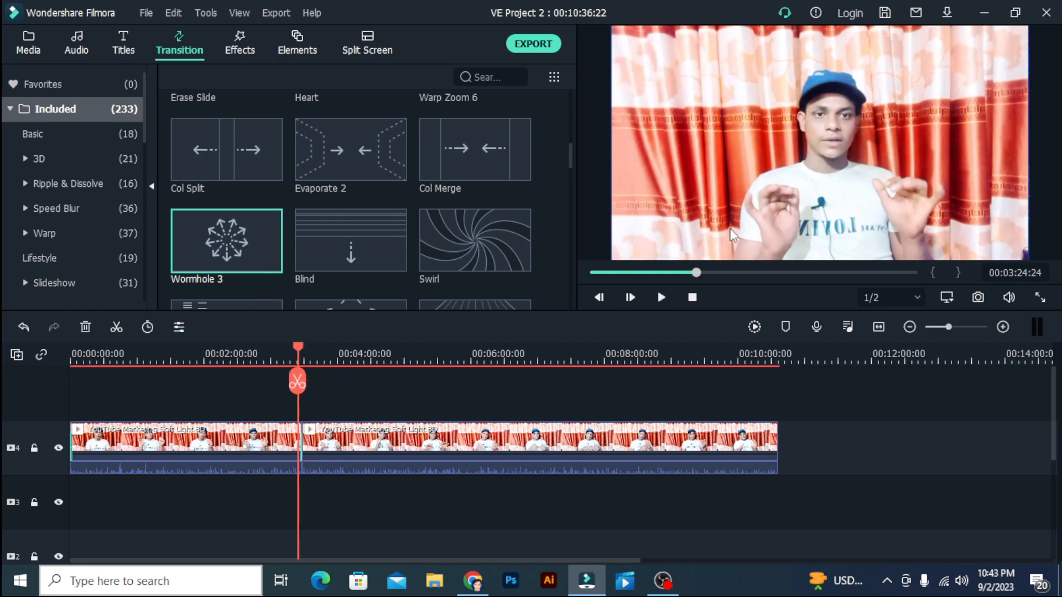
left_click(663, 299)
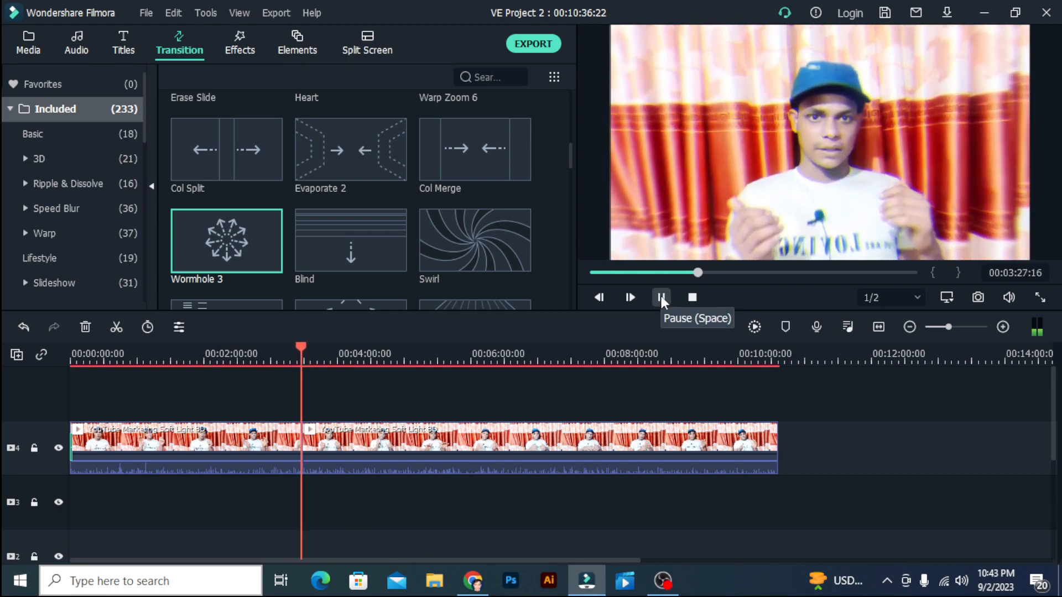
left_click(662, 296)
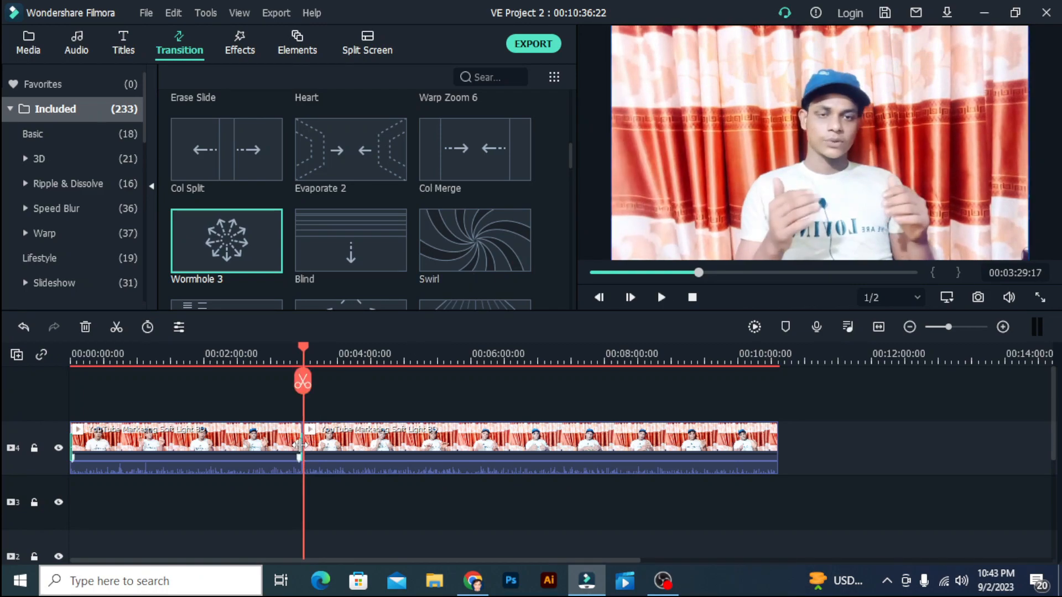
Step: Split the second clip on track 4 at 00:04:33:24
left_click_drag(303, 344, 375, 374)
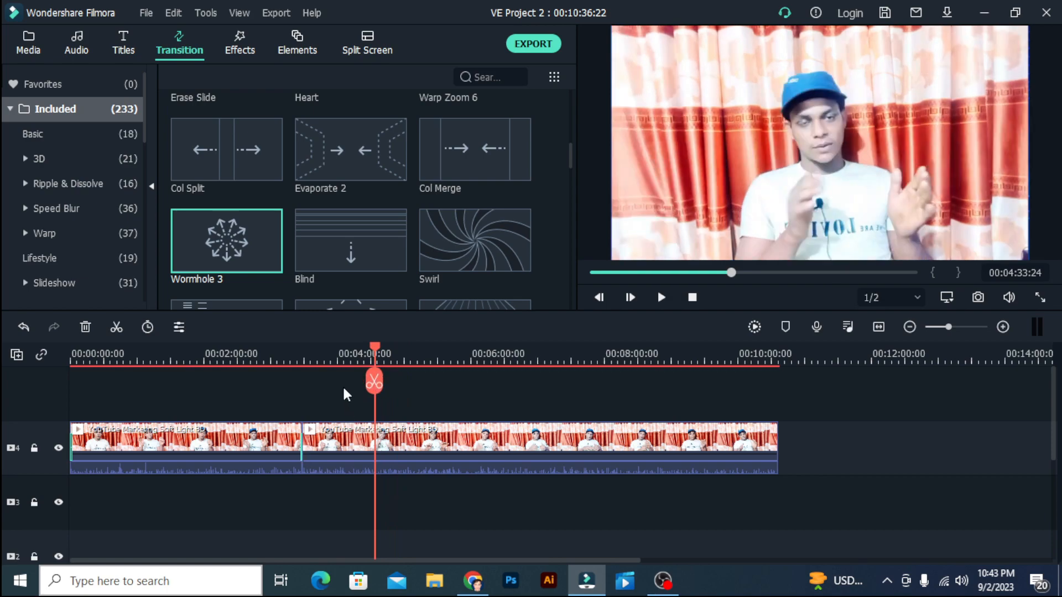
left_click(374, 382)
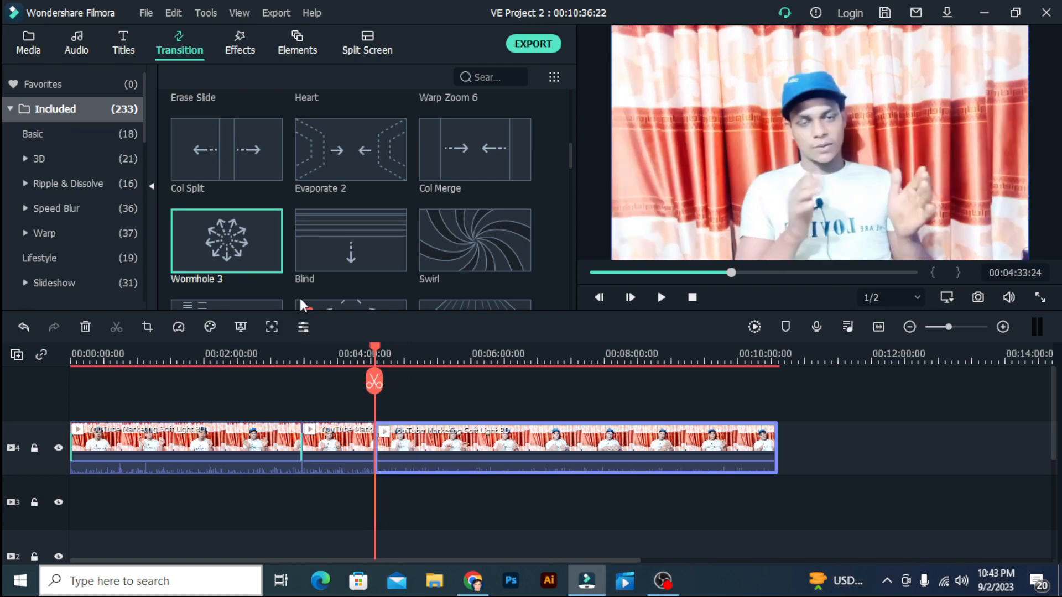
Step: Add the Warp 6 transition at the cut between the second and third clips on track 4 and preview it from just before the cut
scroll(351, 209, "down", 3)
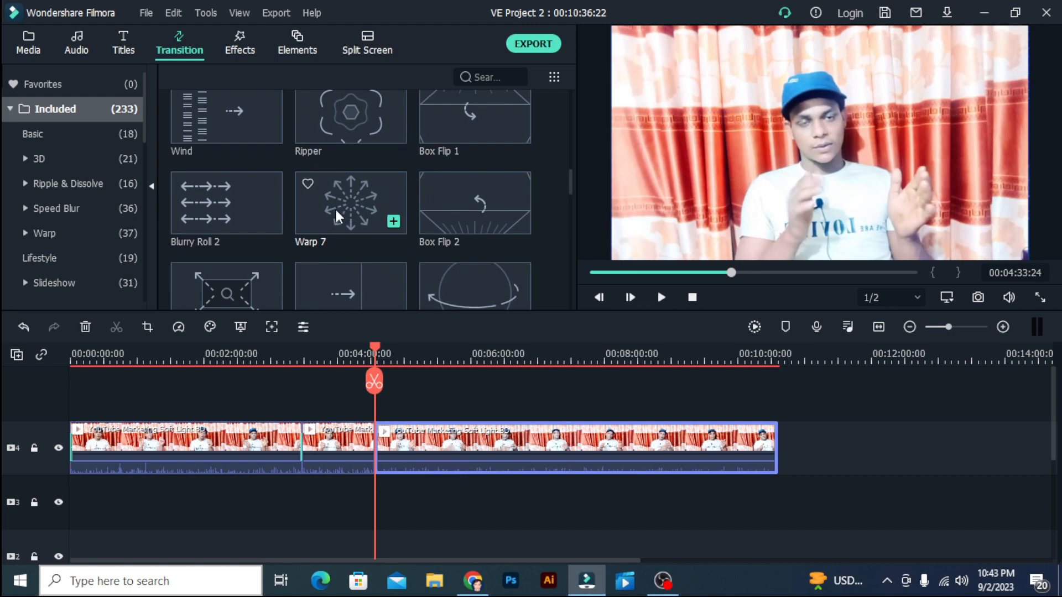
scroll(337, 211, "down", 3)
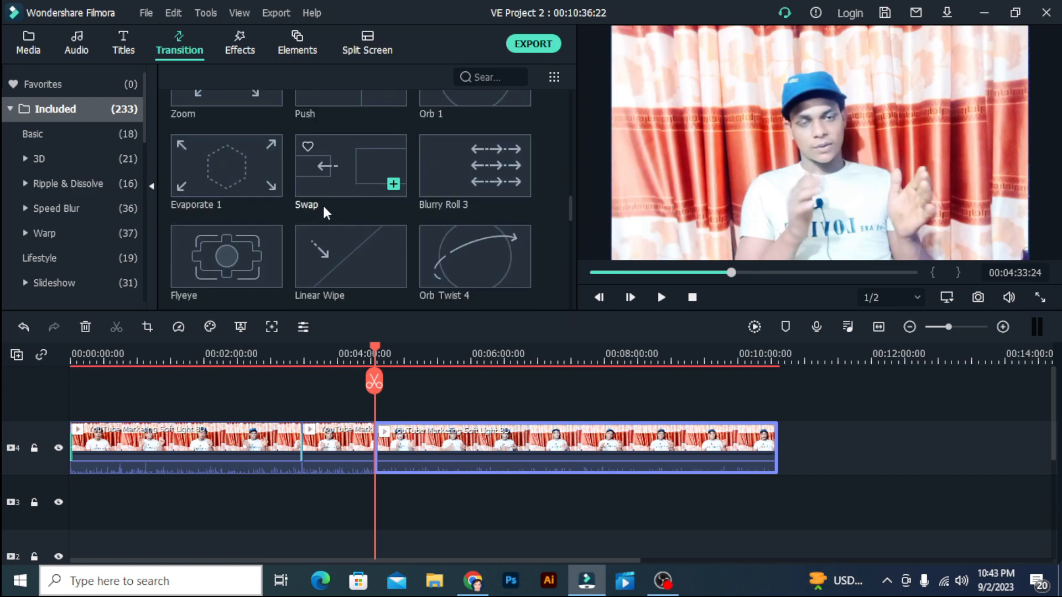
scroll(323, 204, "down", 3)
scroll(323, 205, "down", 5)
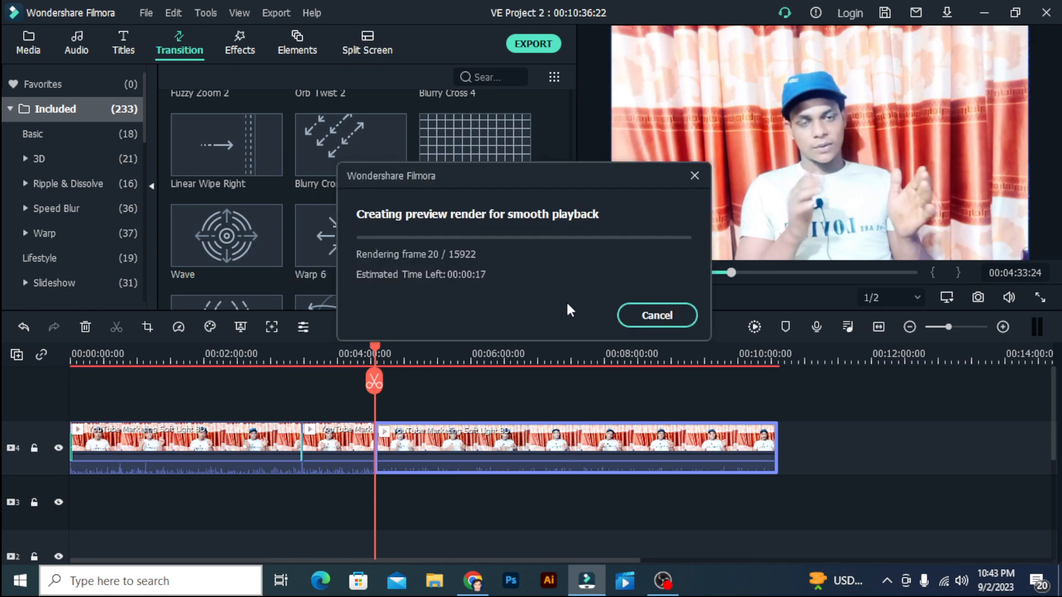
left_click(667, 313)
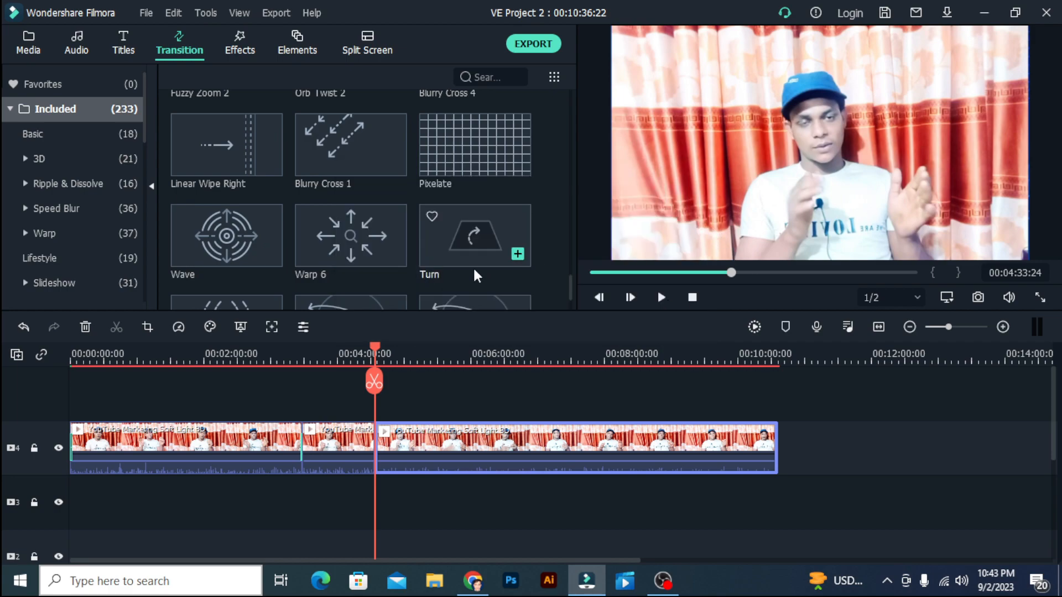
left_click_drag(344, 226, 376, 443)
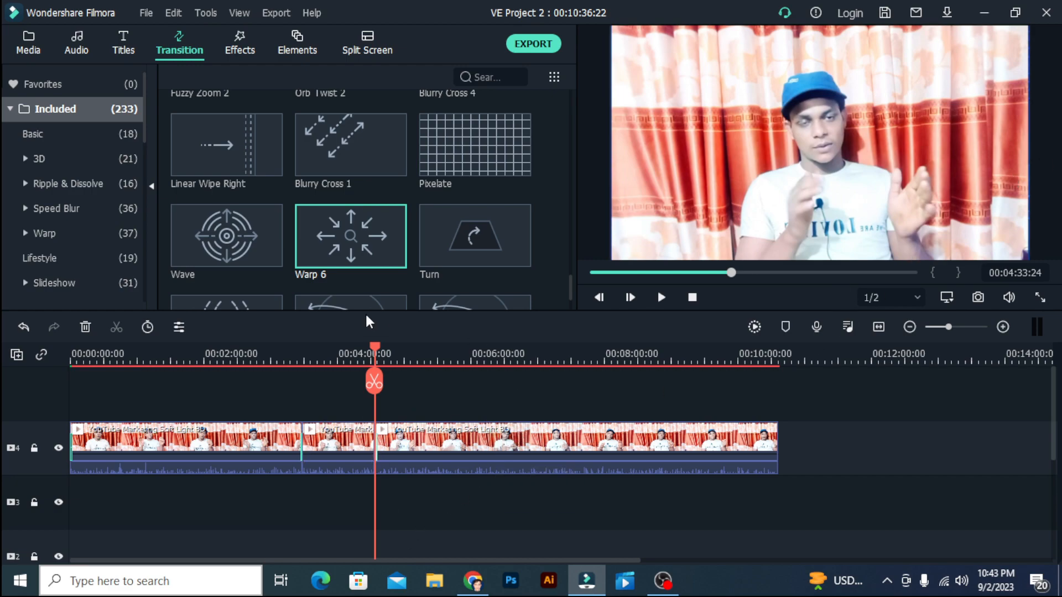
left_click_drag(376, 348, 372, 347)
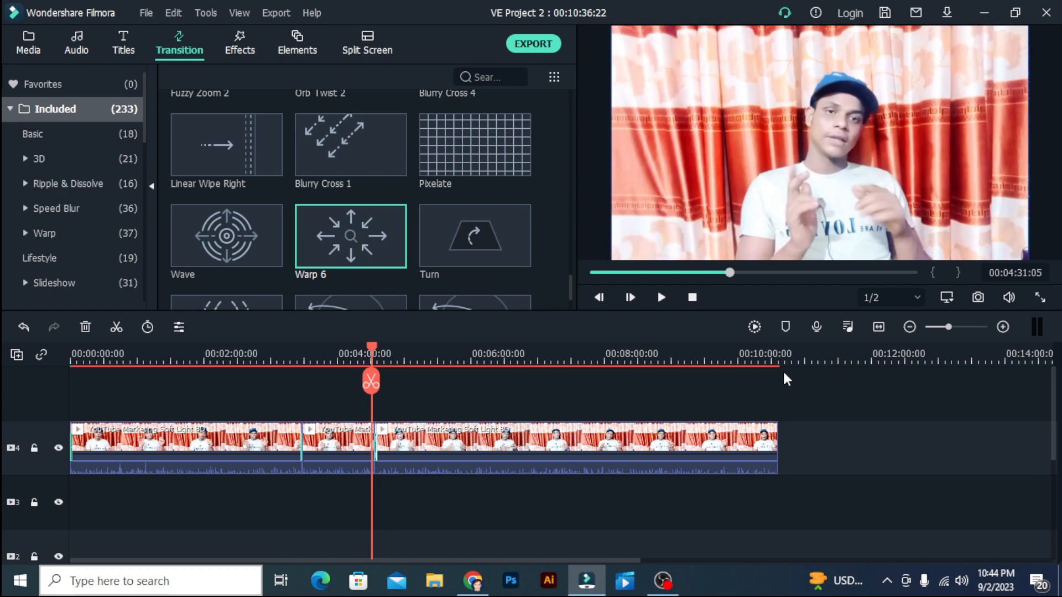
left_click(661, 297)
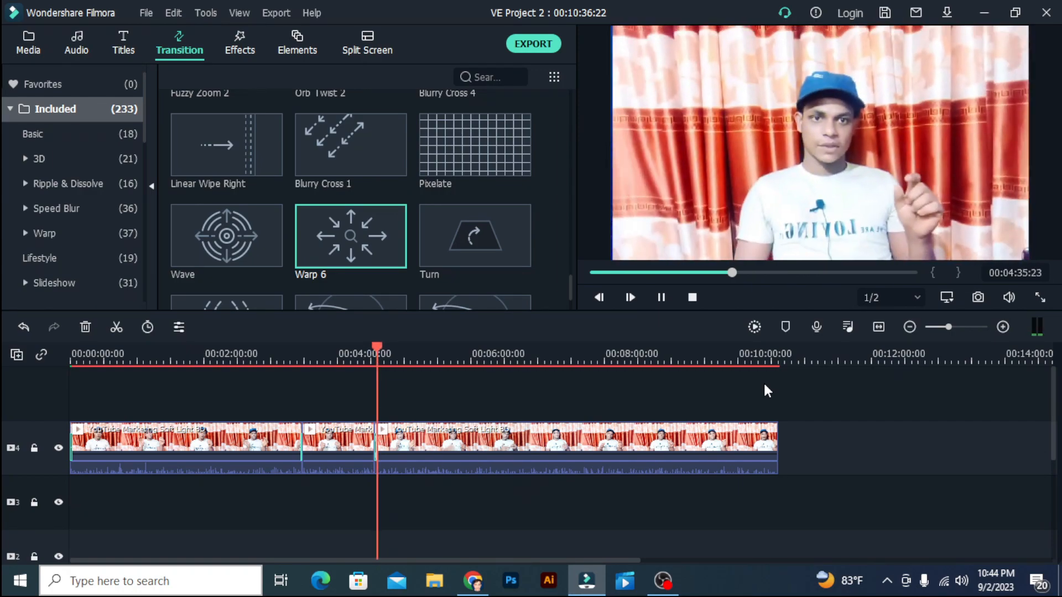
left_click(661, 298)
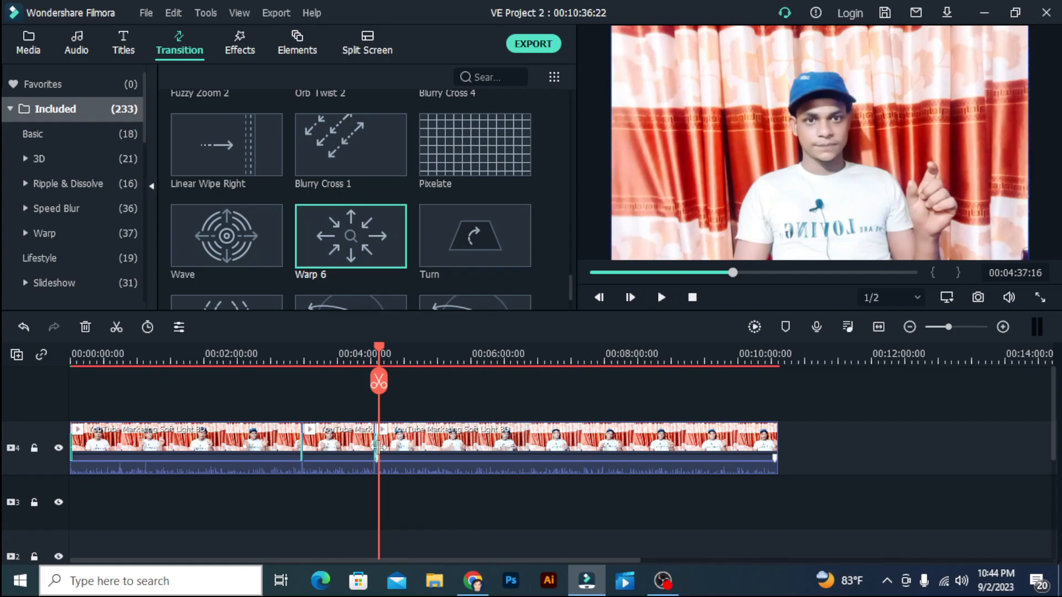
Step: Replace the Warp 6 transition at the second cut on track 4 with Shift Zoom 4 and preview it from just before the cut
right_click(378, 452)
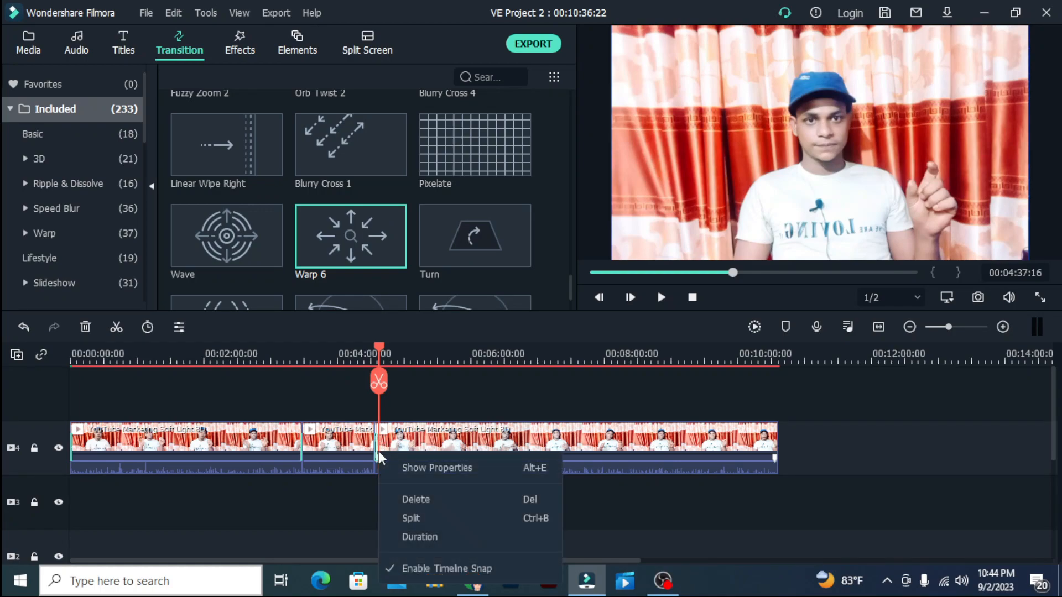
left_click(451, 499)
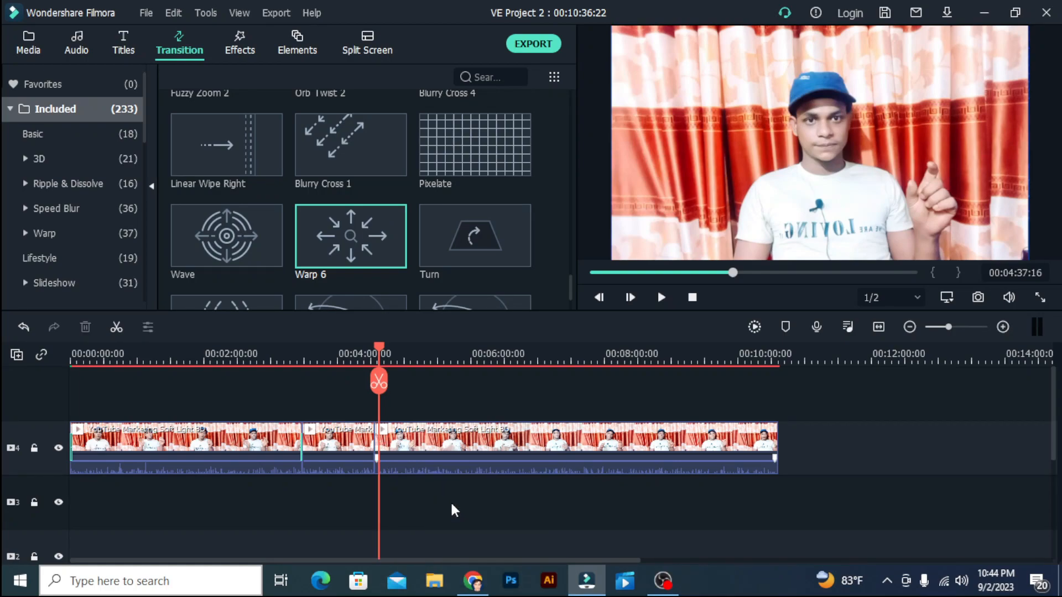
scroll(350, 221, "up", 2)
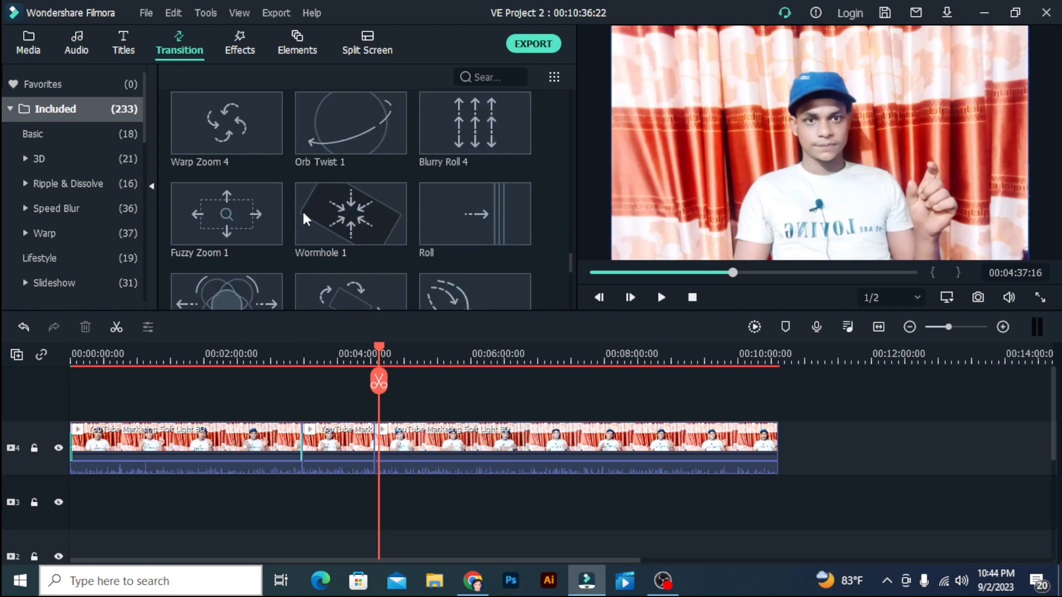
scroll(352, 218, "down", 3)
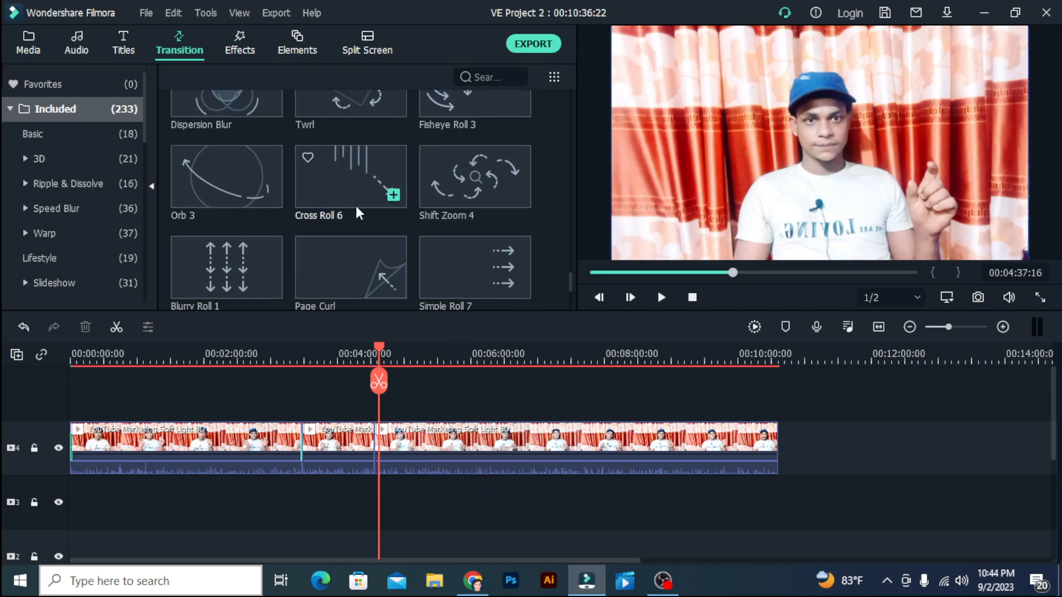
scroll(355, 206, "down", 3)
scroll(394, 247, "up", 3)
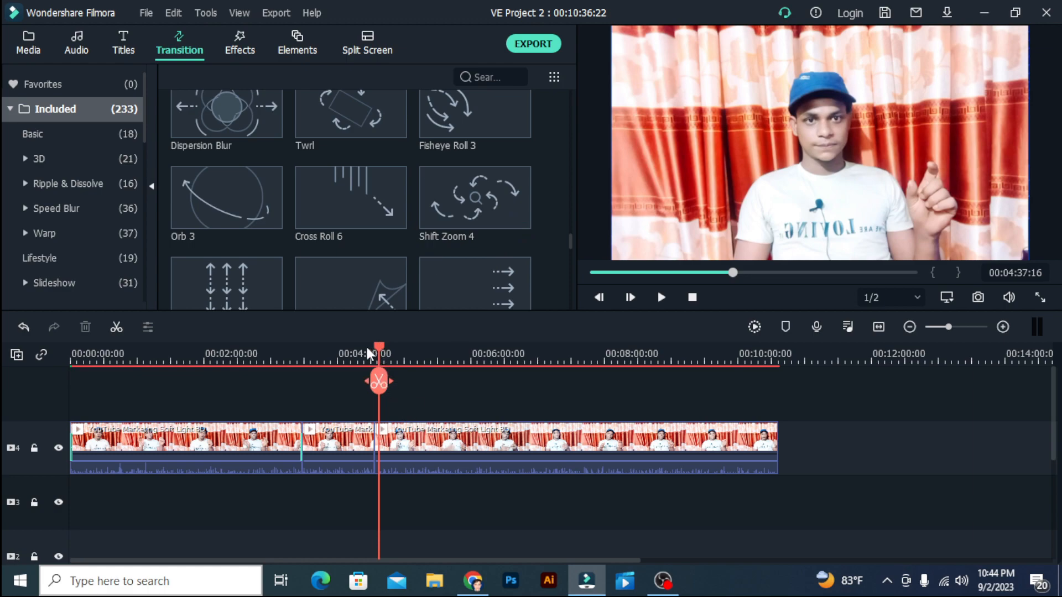
left_click_drag(473, 222, 380, 445)
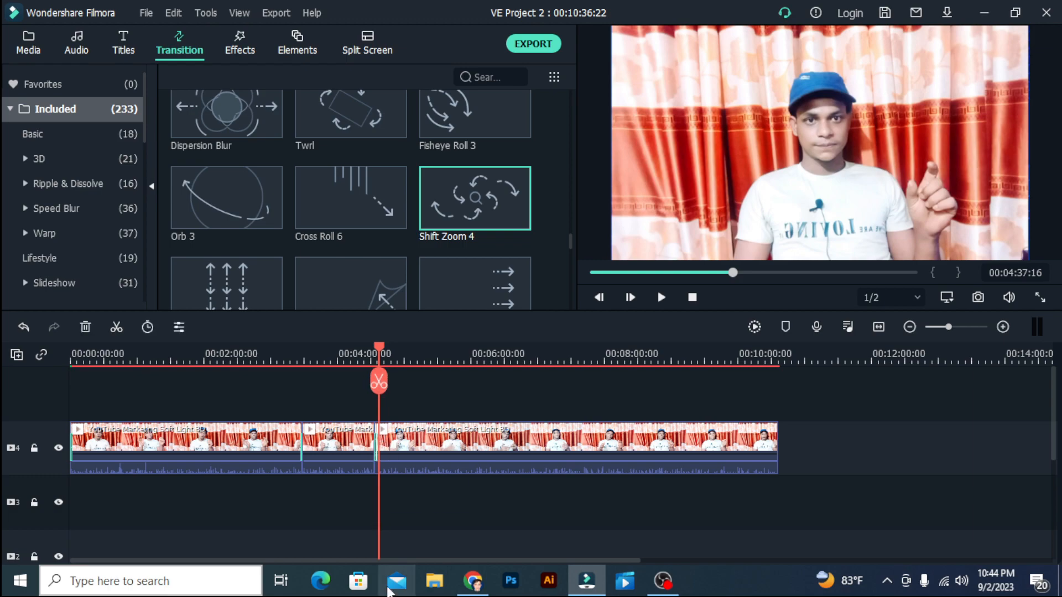
left_click_drag(381, 348, 374, 350)
left_click(661, 298)
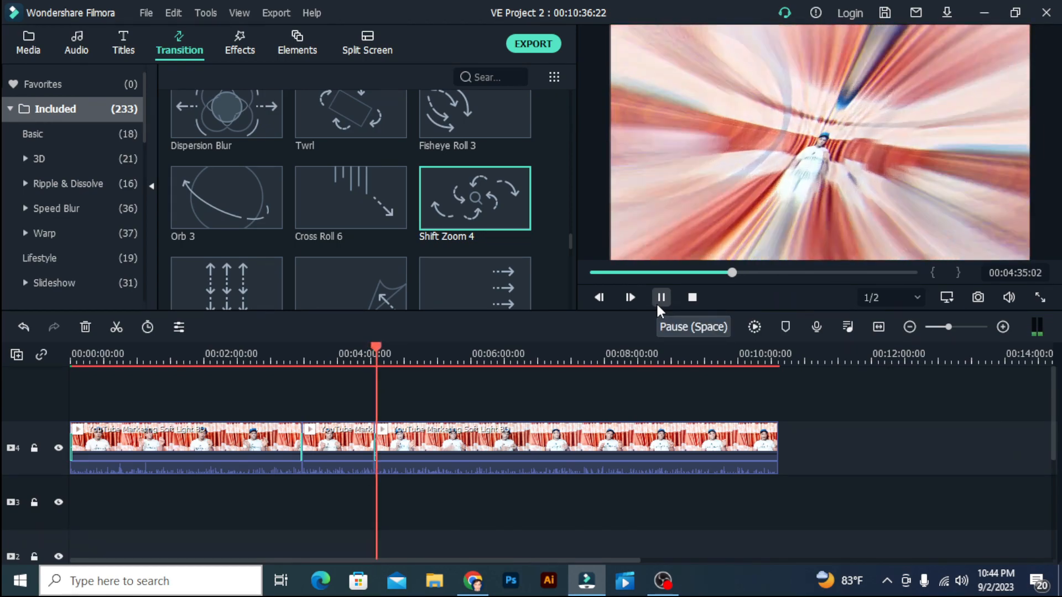
left_click(659, 302)
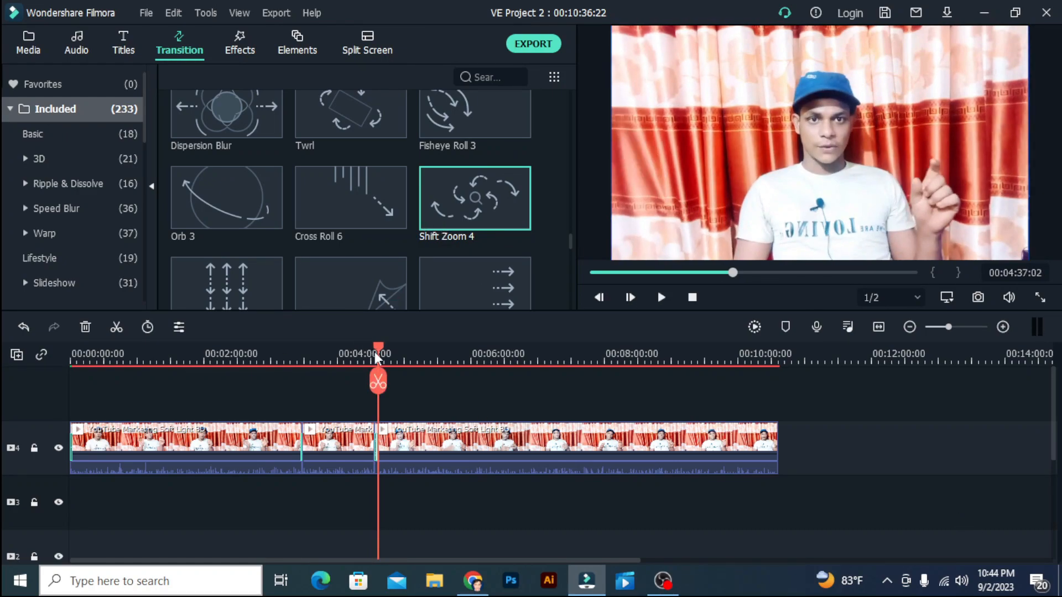
Step: Add the two project photos to the timeline from 00:10:40:00, past the end of the last clip
left_click_drag(373, 352, 782, 417)
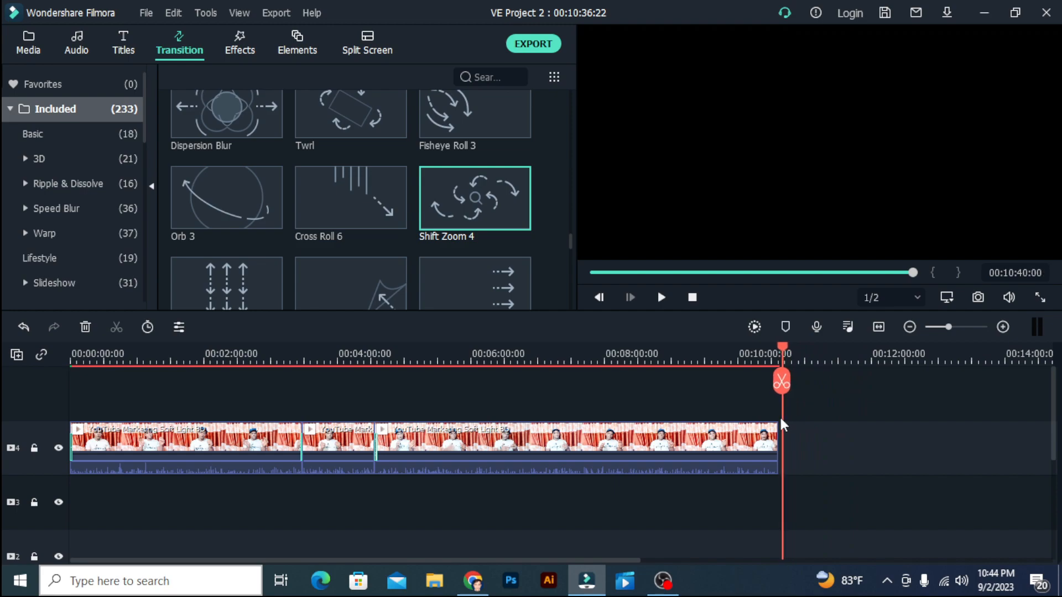
scroll(264, 244, "up", 5)
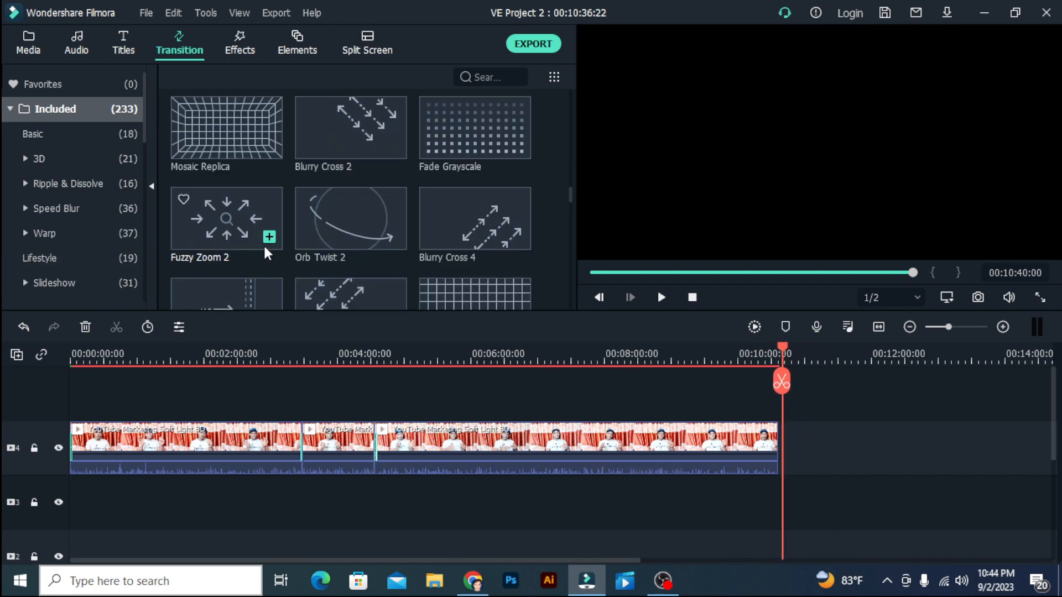
left_click(35, 39)
scroll(272, 229, "up", 3)
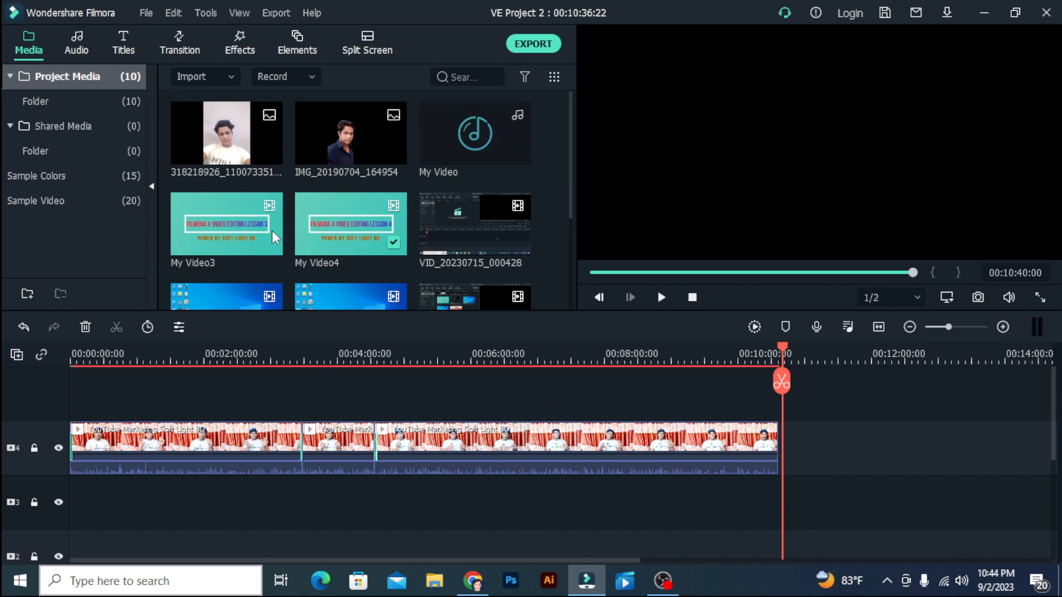
mouse_move(206, 155)
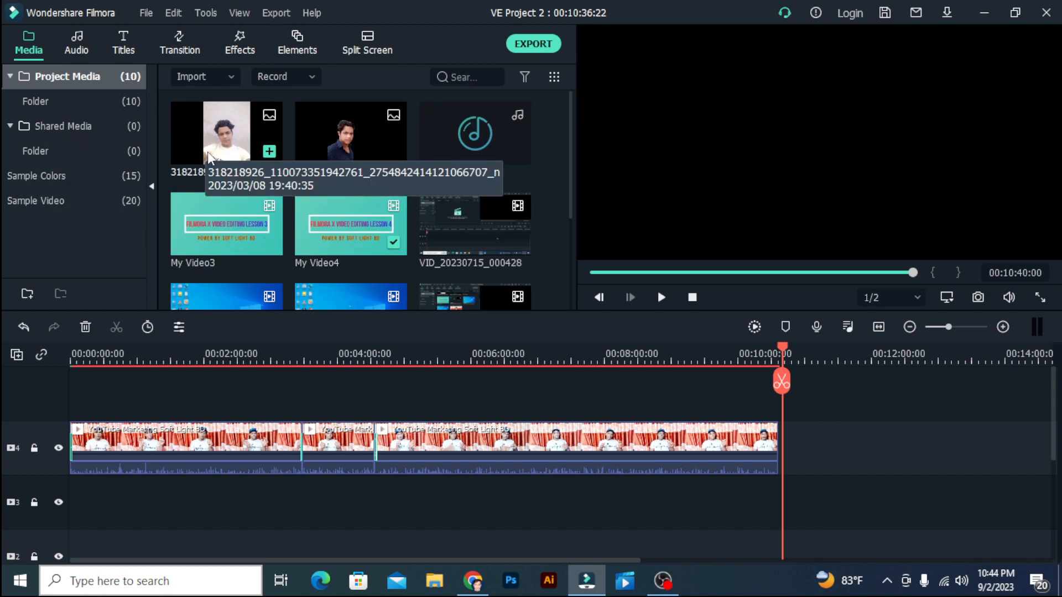
left_click(212, 153)
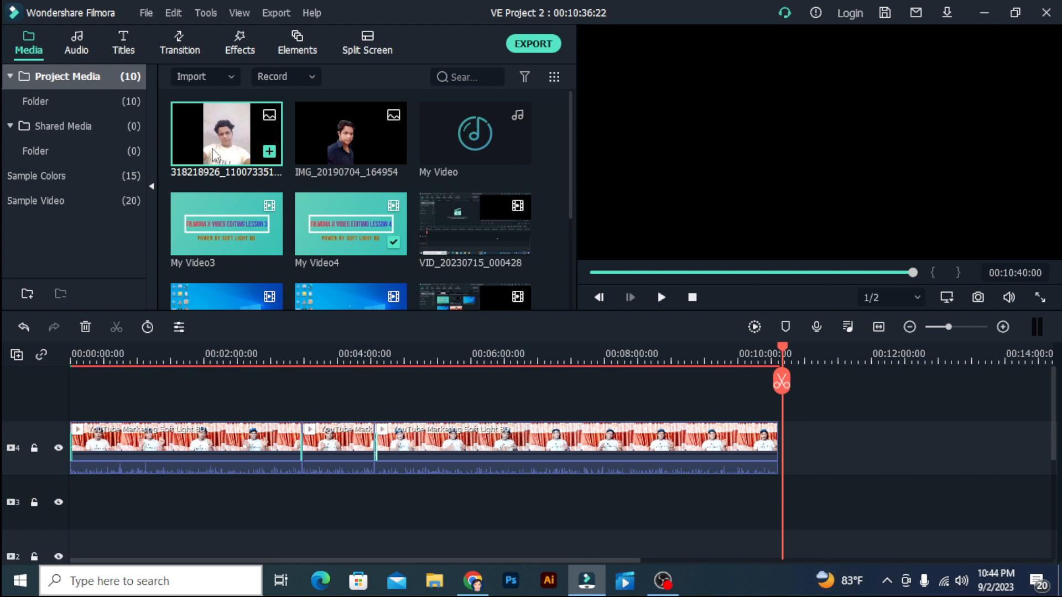
left_click(271, 153)
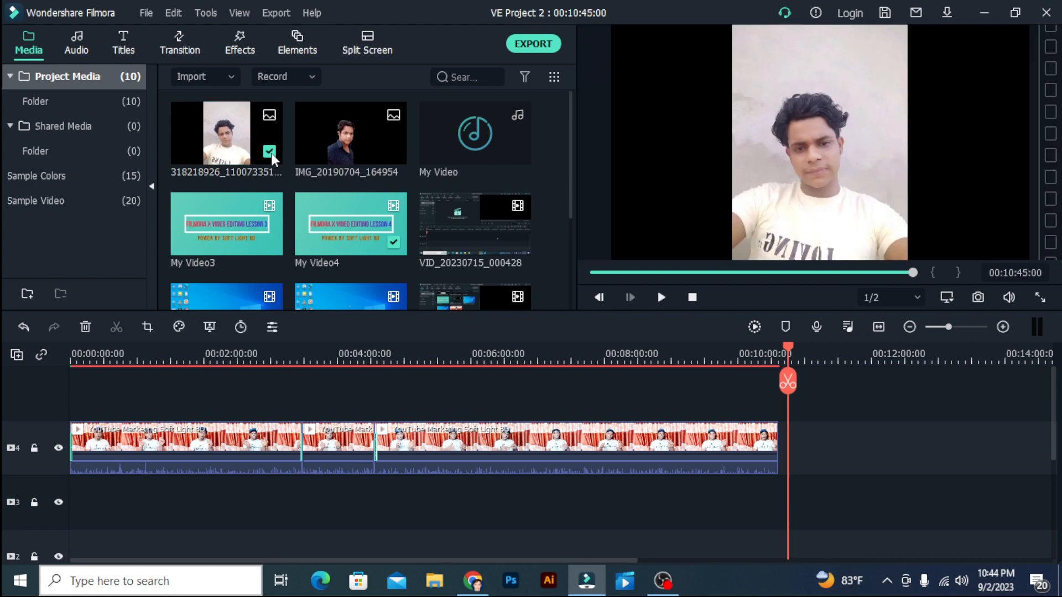
left_click(391, 154)
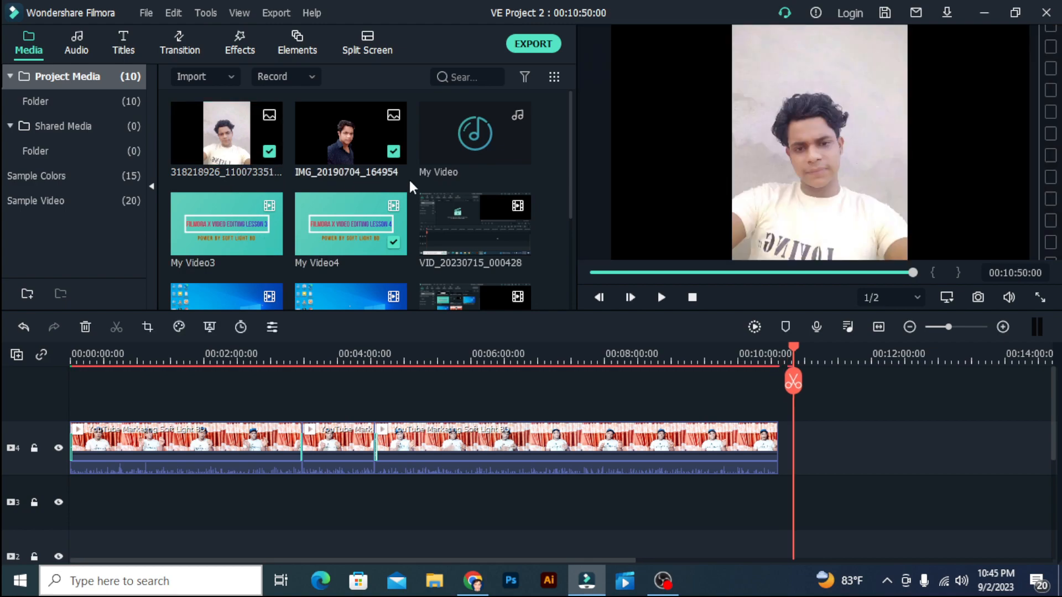
Step: Select the two photos on track 1 and delete them from the timeline
left_click_drag(794, 346, 778, 347)
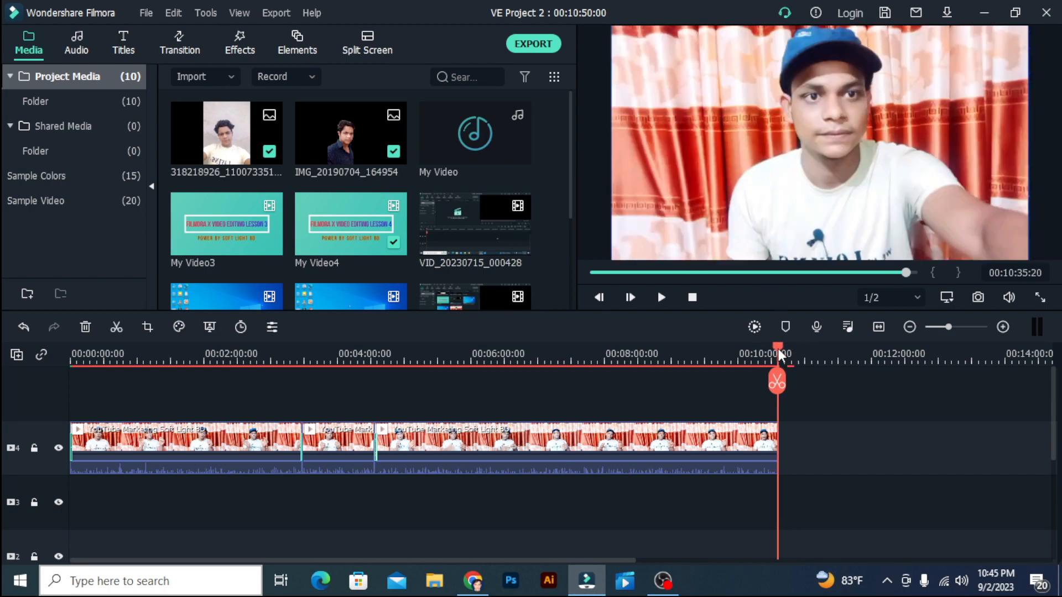
scroll(669, 388, "down", 3)
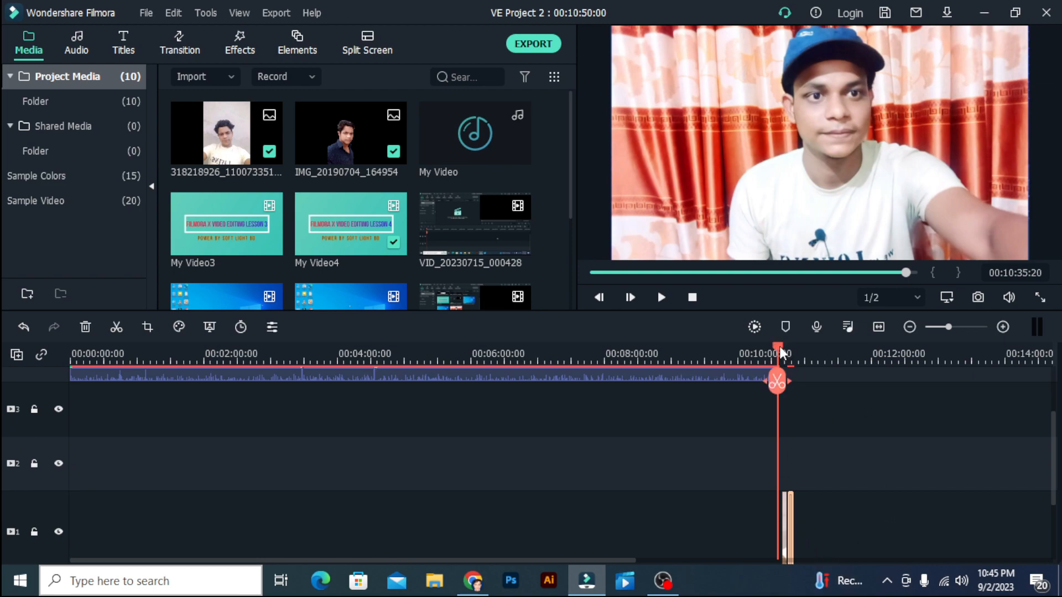
scroll(751, 526, "down", 2)
left_click(733, 526)
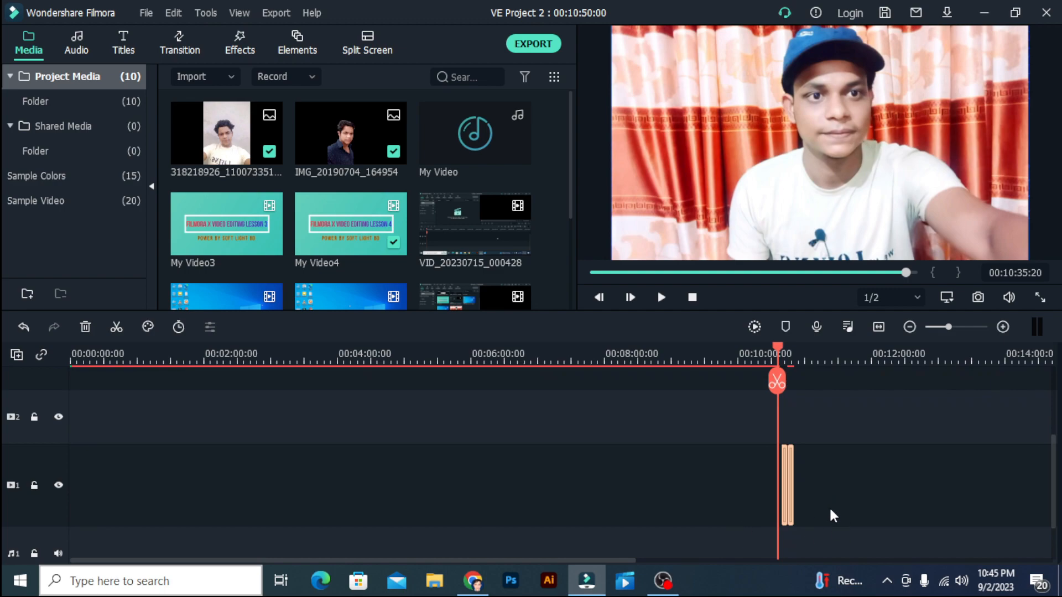
right_click(786, 495)
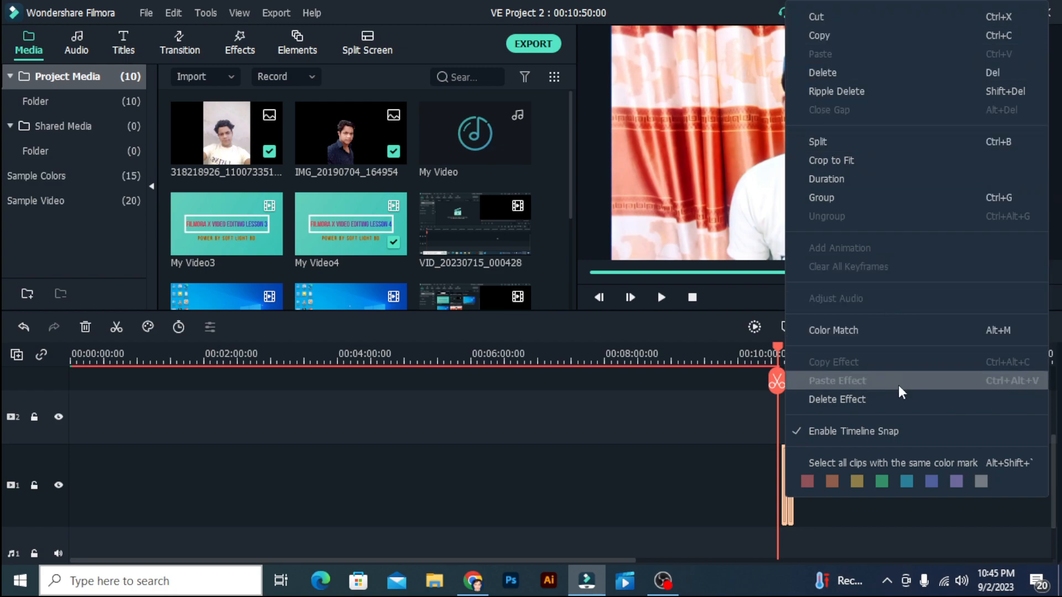
left_click(896, 404)
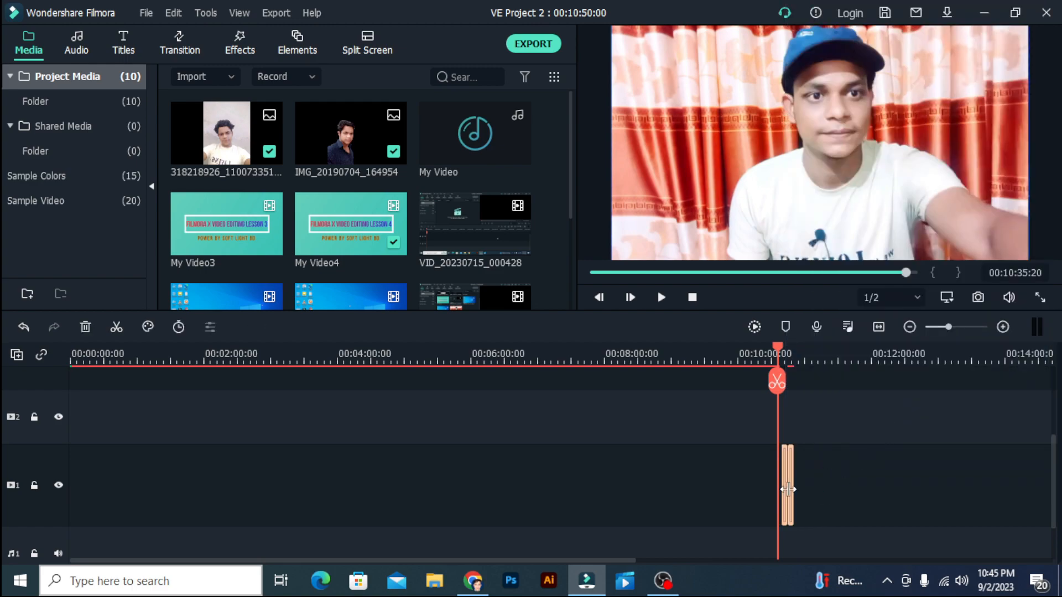
right_click(788, 490)
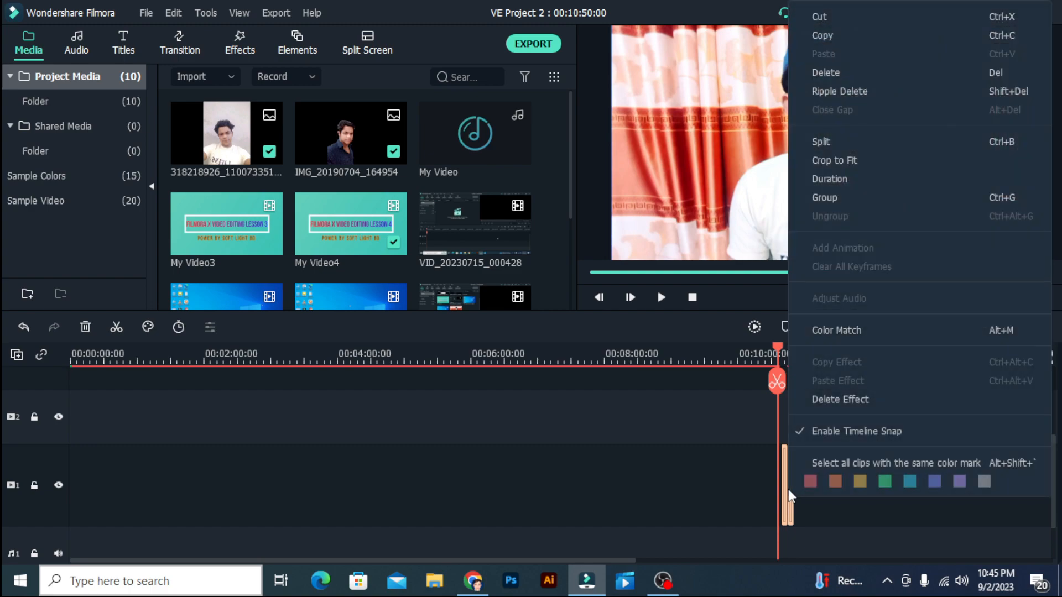
left_click(854, 392)
scroll(664, 426, "up", 2)
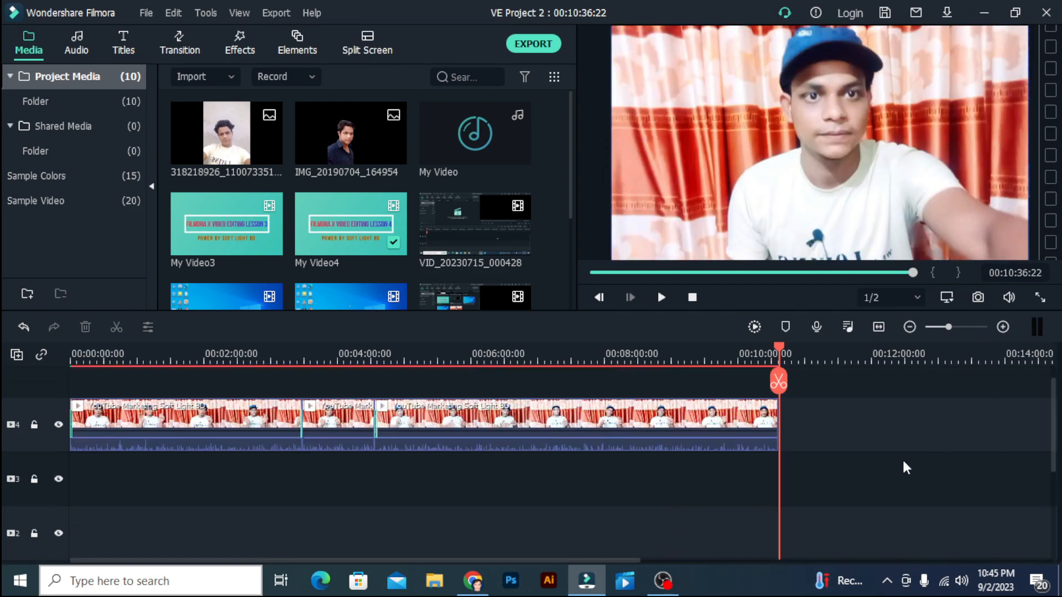
Step: Place the 318218926 photo and IMG_20190704_164954 directly after the last clip on track 4, followed by two more photo clips
left_click_drag(232, 138, 783, 401)
left_click_drag(332, 130, 795, 413)
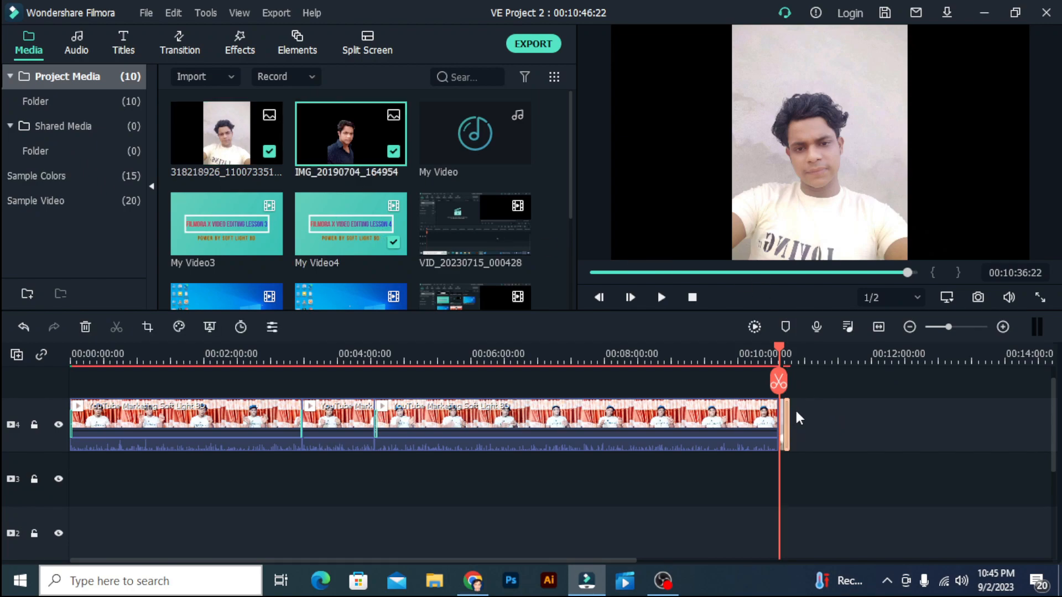
mouse_move(783, 353)
left_mouse_down()
mouse_move(792, 350)
mouse_move(783, 354)
left_mouse_up()
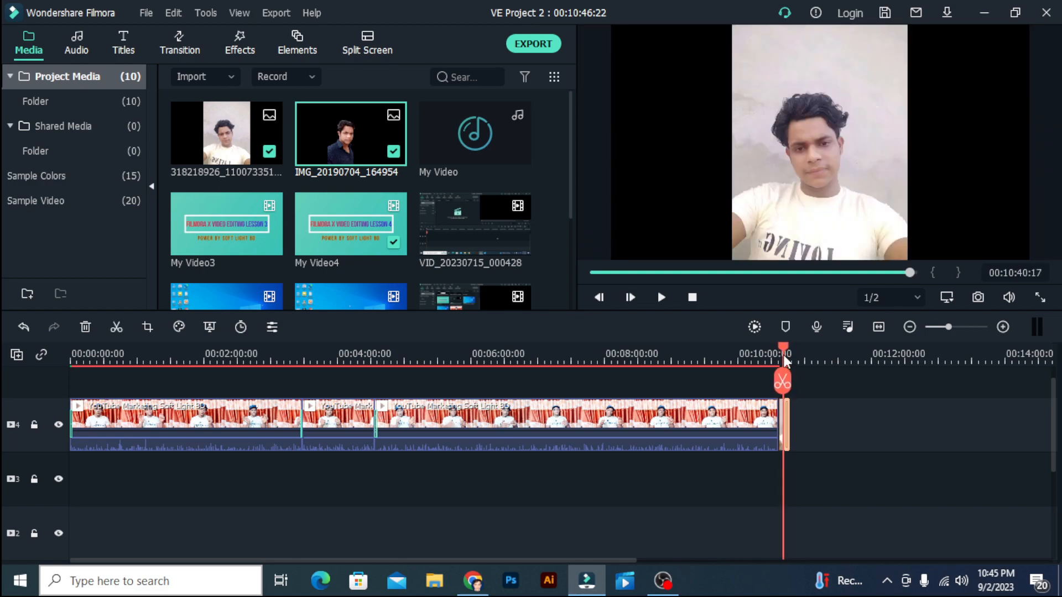
left_click_drag(188, 124, 796, 423)
left_click_drag(222, 139, 804, 403)
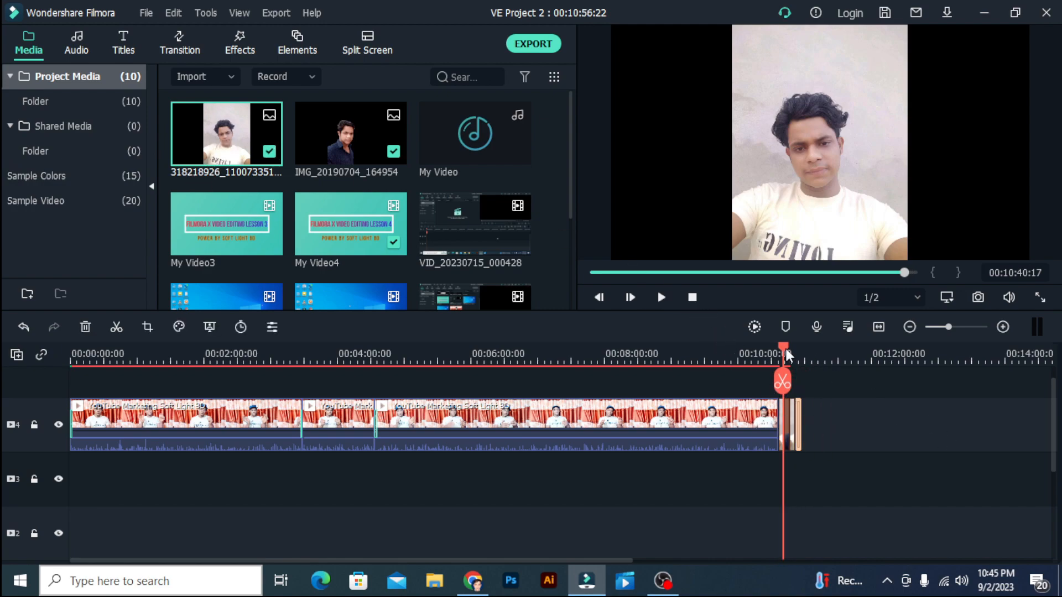
Step: Add the Blurry Roll 2 transition at the cut between the last video clip and the first photo on track 4
left_click_drag(786, 350, 777, 348)
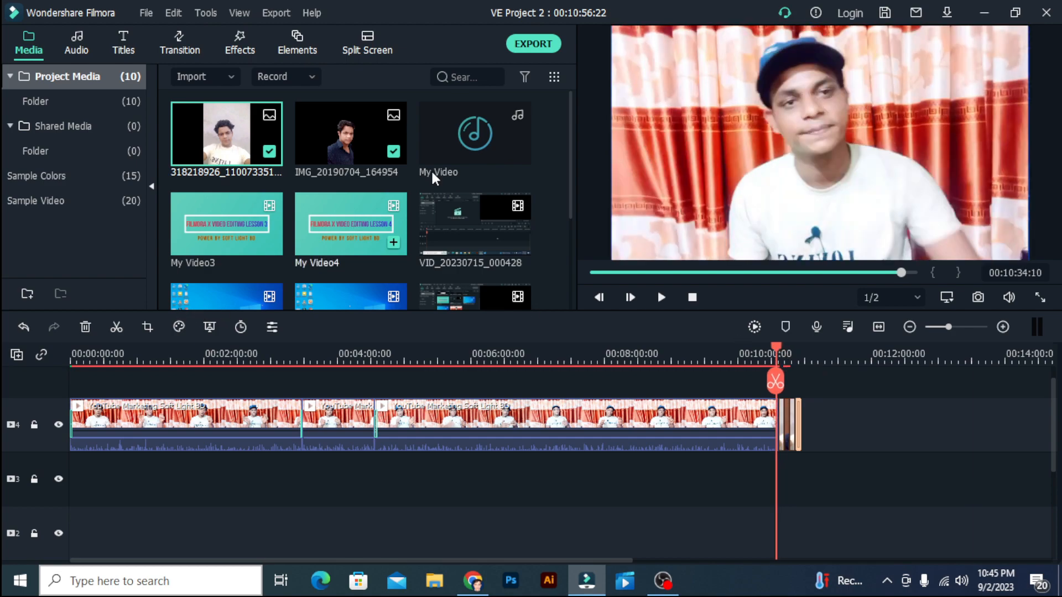
left_click(182, 47)
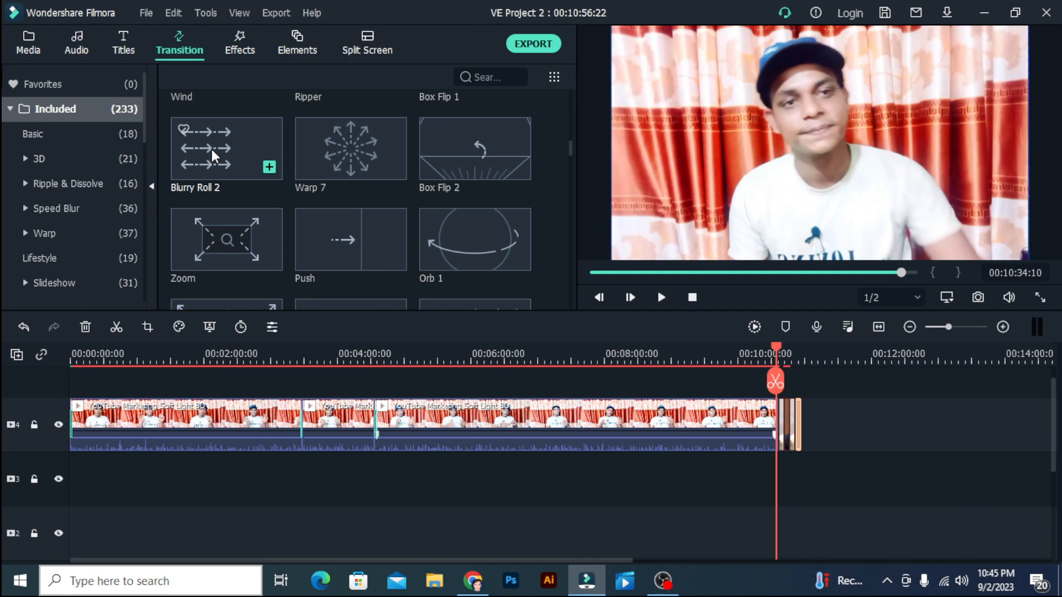
left_click_drag(210, 146, 777, 429)
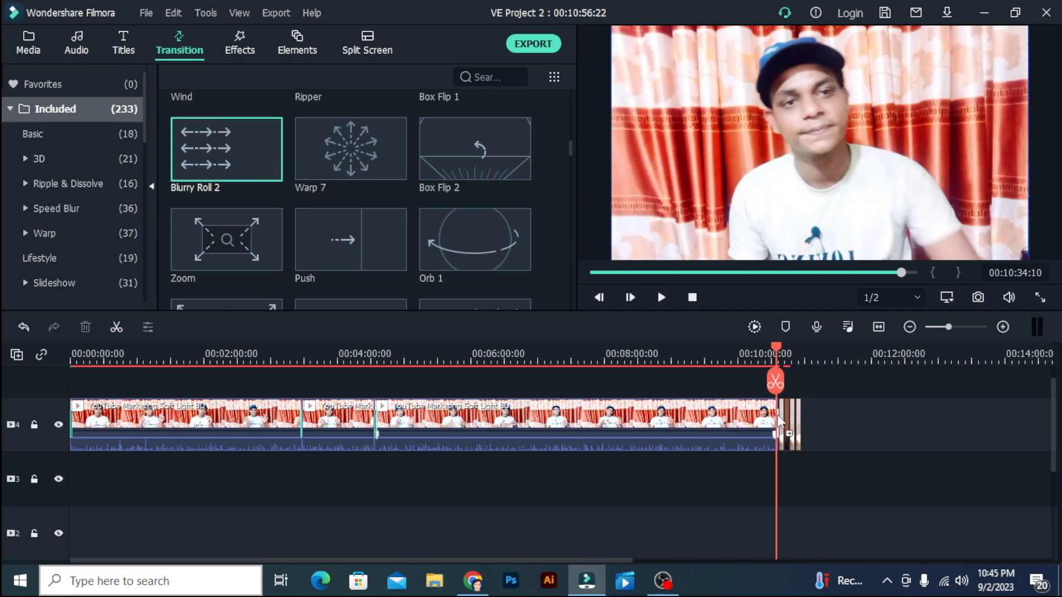
Step: Add the Warp Zoom 4 transition and the Wormhole 1 transition at the cuts between the photos on track 4
scroll(321, 187, "down", 3)
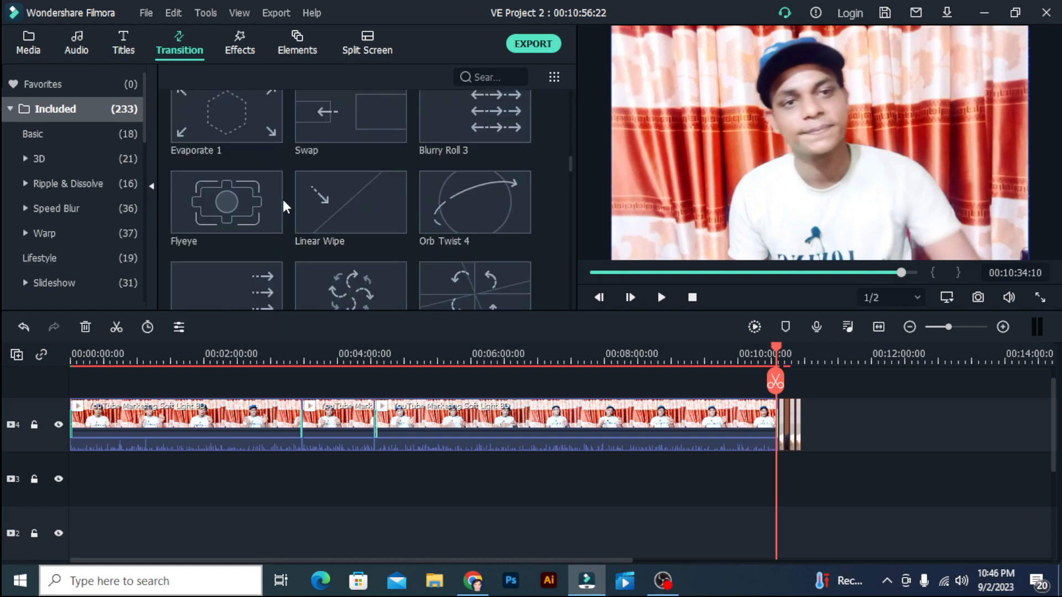
scroll(227, 191, "up", 3)
scroll(226, 208, "down", 5)
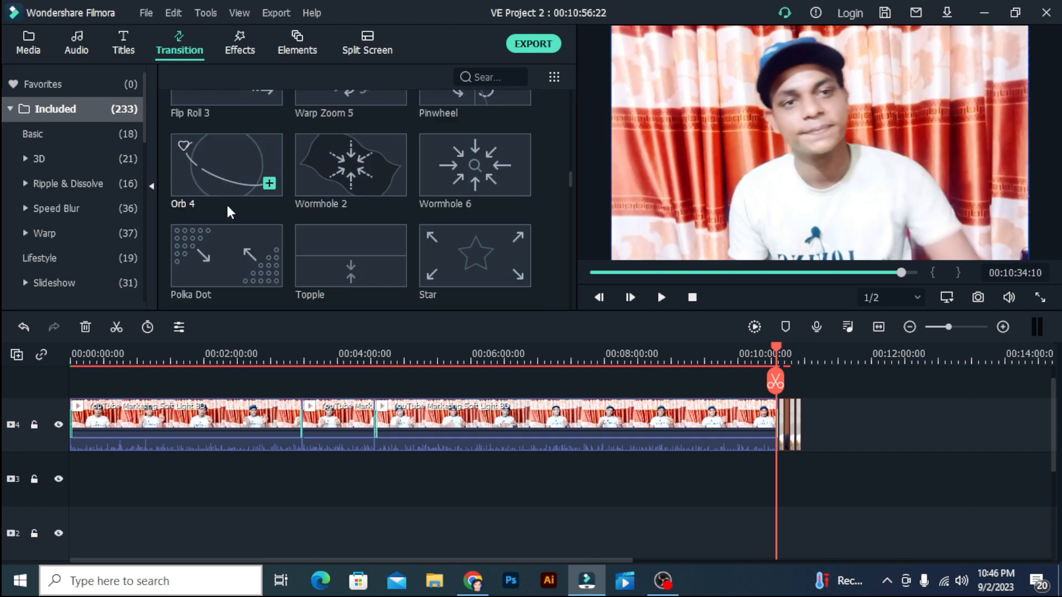
scroll(240, 210, "up", 2)
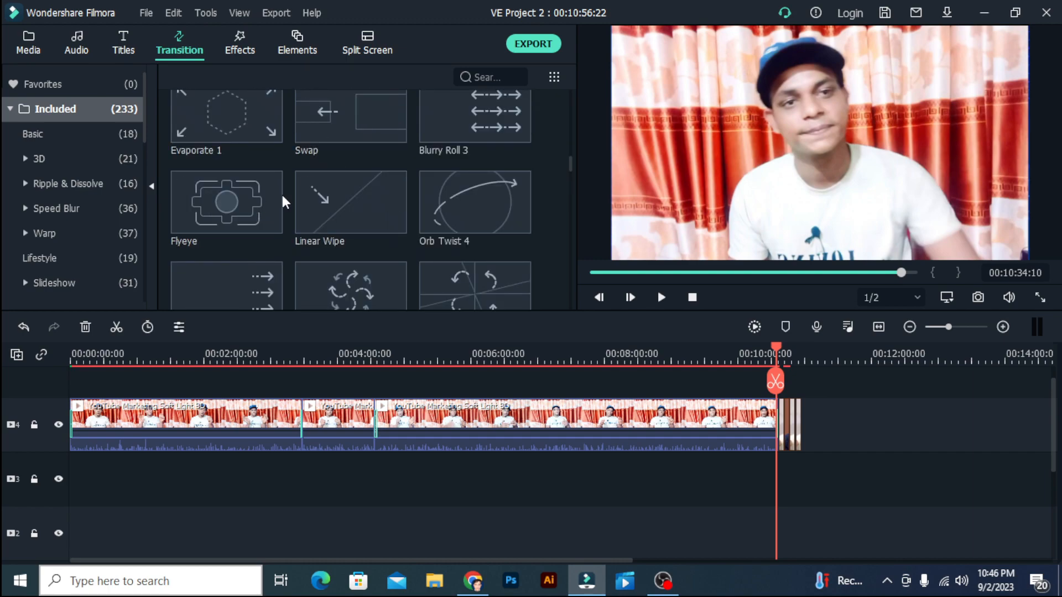
scroll(285, 199, "down", 3)
scroll(285, 221, "up", 1)
scroll(277, 221, "down", 3)
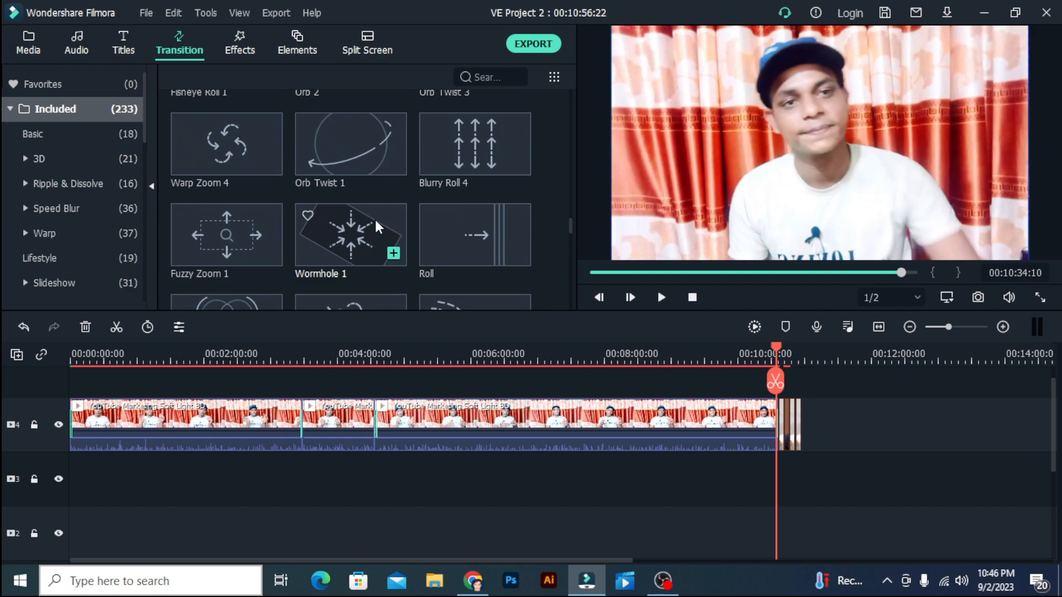
scroll(332, 227, "up", 2)
scroll(359, 225, "down", 2)
left_click_drag(217, 148, 793, 426)
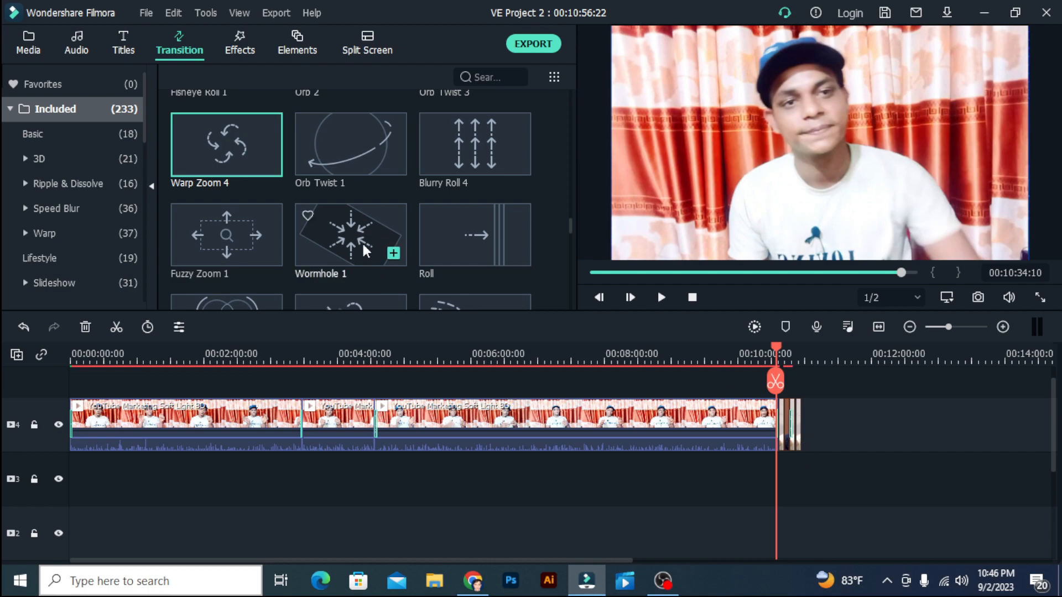
left_click_drag(368, 243, 797, 433)
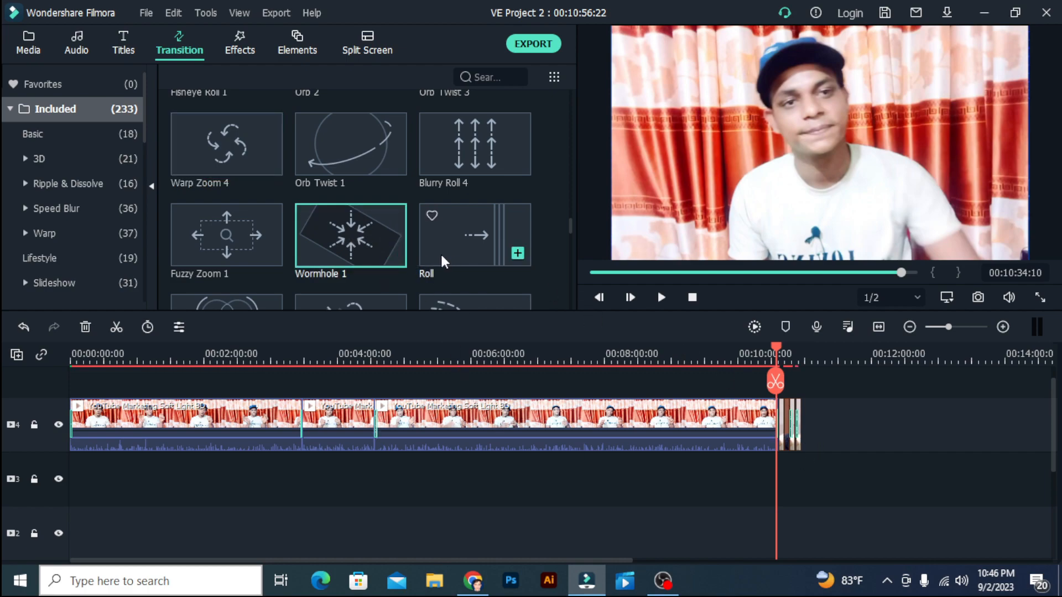
Step: Apply the Linear 28 transition near the end of the photos on track 4 and preview the section from just before the first photo
scroll(350, 228, "down", 5)
scroll(250, 222, "down", 10)
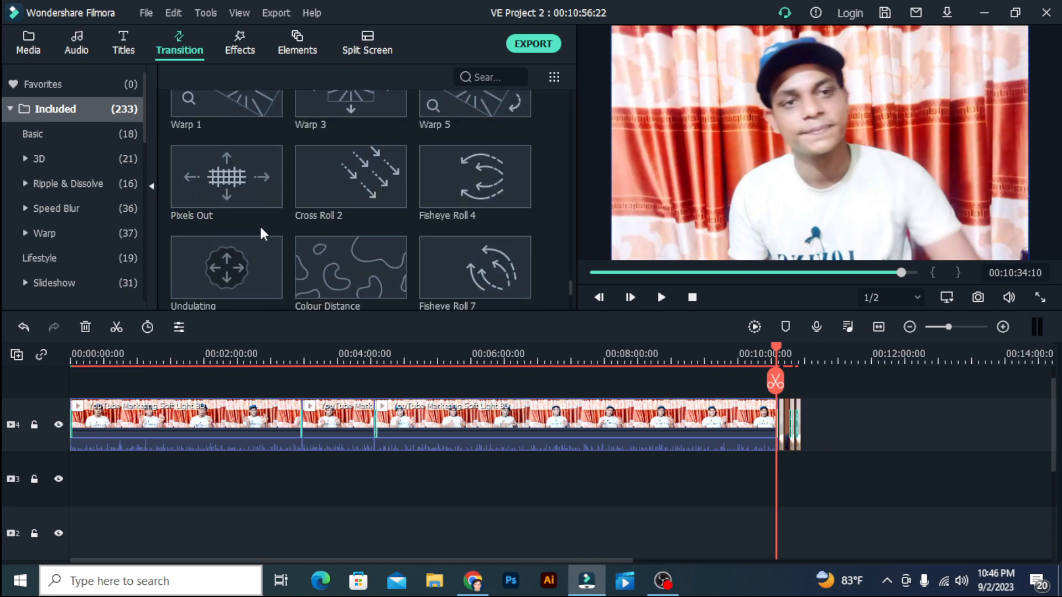
scroll(288, 239, "down", 10)
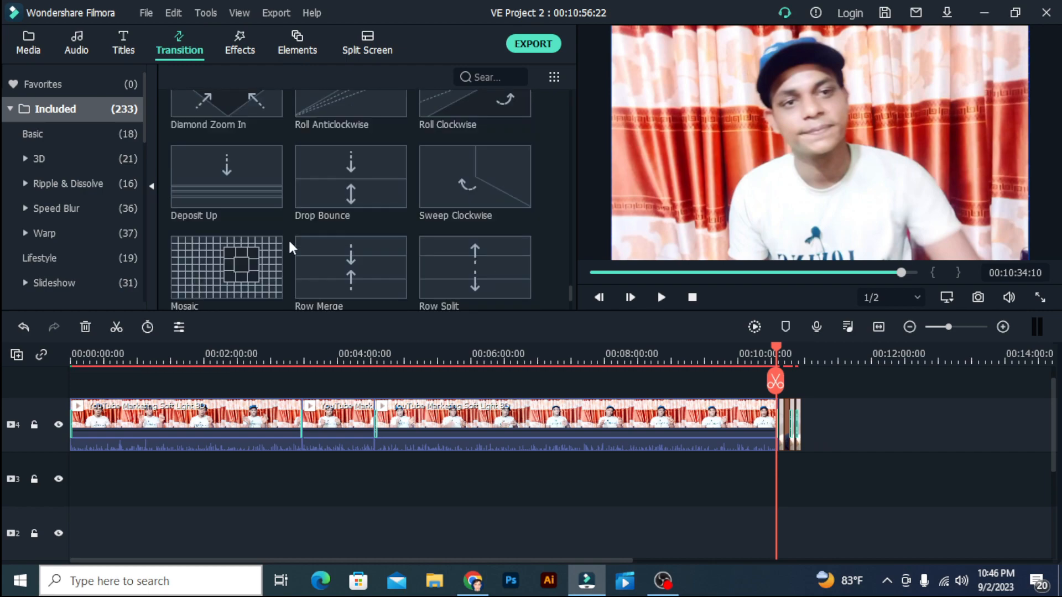
scroll(295, 241, "up", 4)
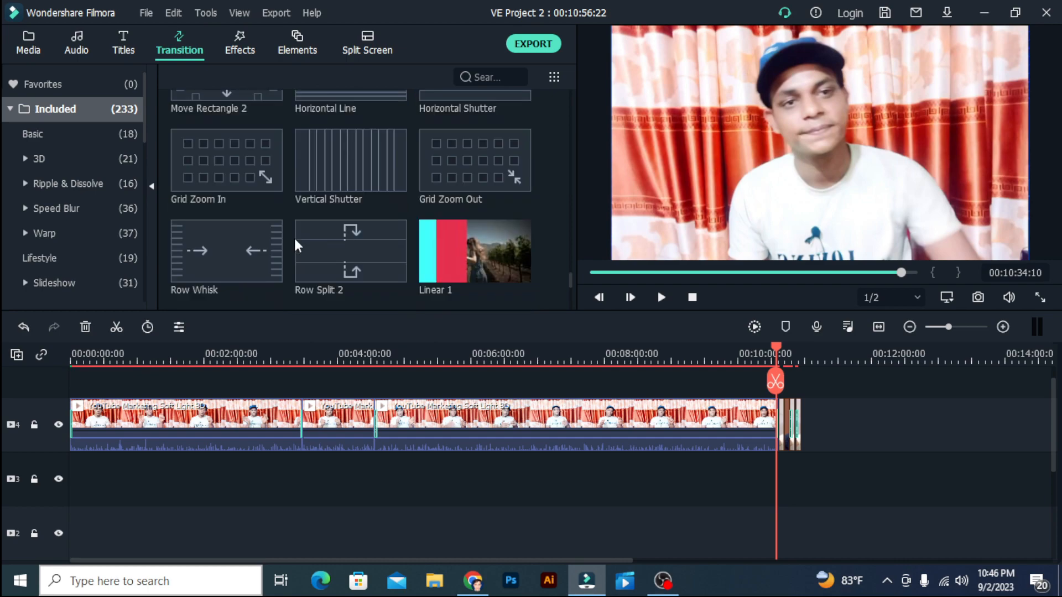
scroll(295, 241, "down", 4)
scroll(296, 237, "up", 5)
scroll(297, 237, "down", 8)
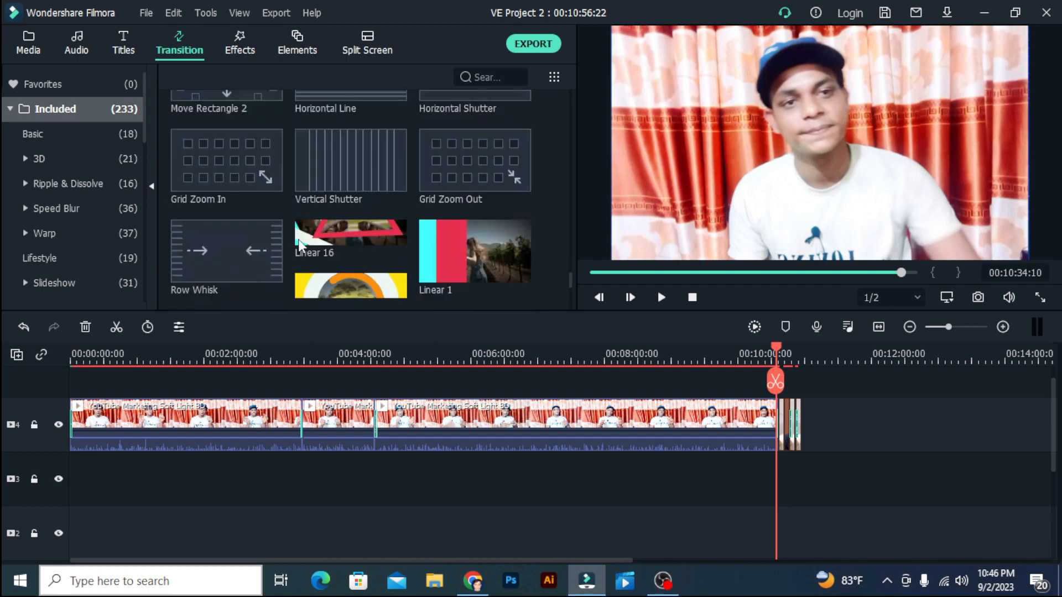
left_click_drag(475, 150, 795, 414)
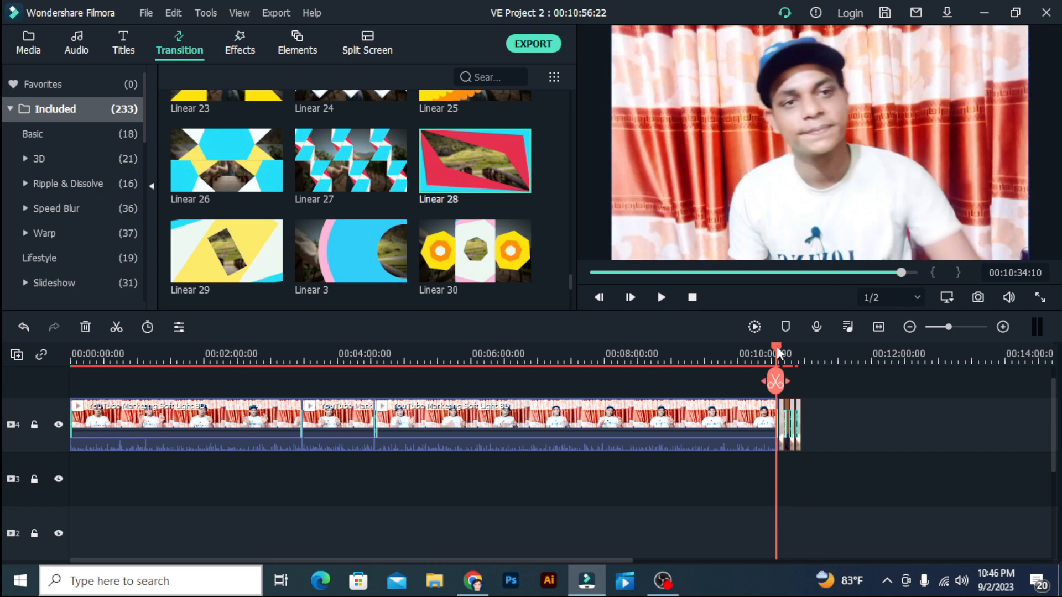
mouse_move(777, 353)
left_mouse_down()
mouse_move(763, 354)
mouse_move(775, 357)
left_mouse_up()
key("space")
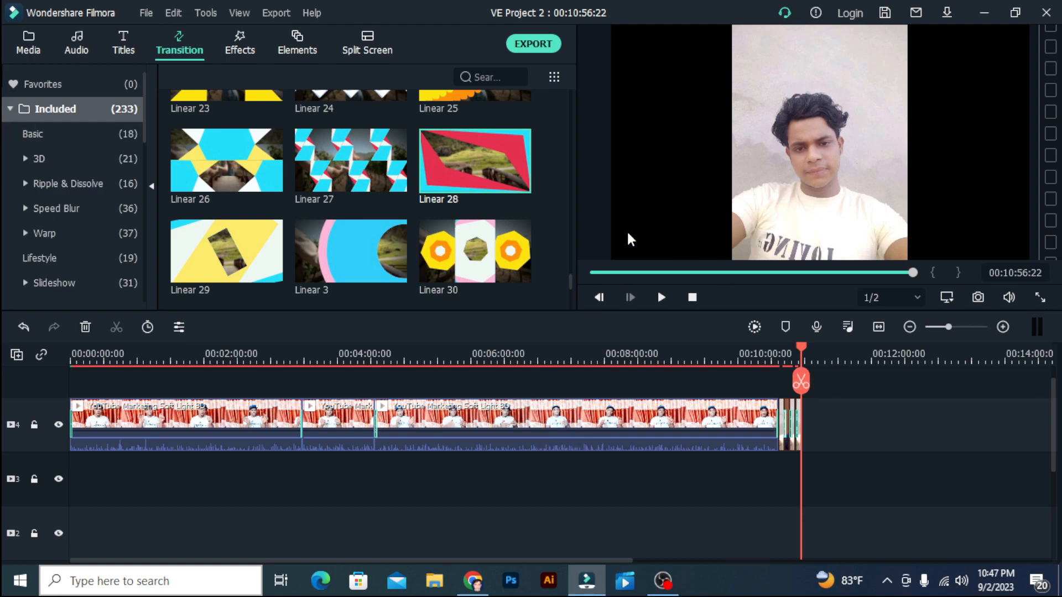
Step: Look through the included transitions, including the Linear, Plain Shape and Whirl styles
scroll(346, 188, "down", 5)
scroll(304, 182, "down", 8)
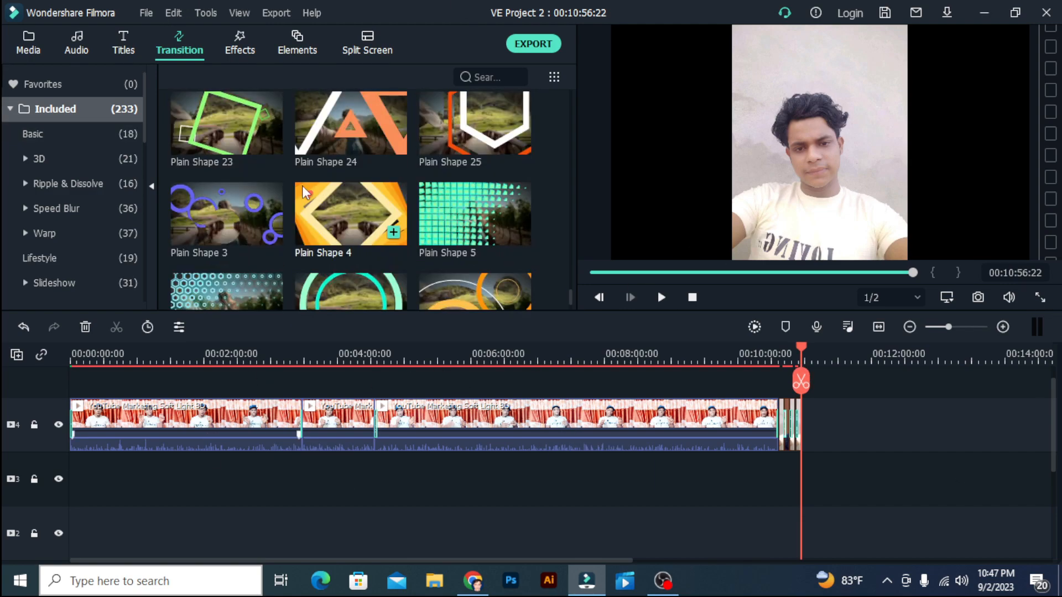
scroll(448, 266, "up", 6)
scroll(448, 267, "down", 10)
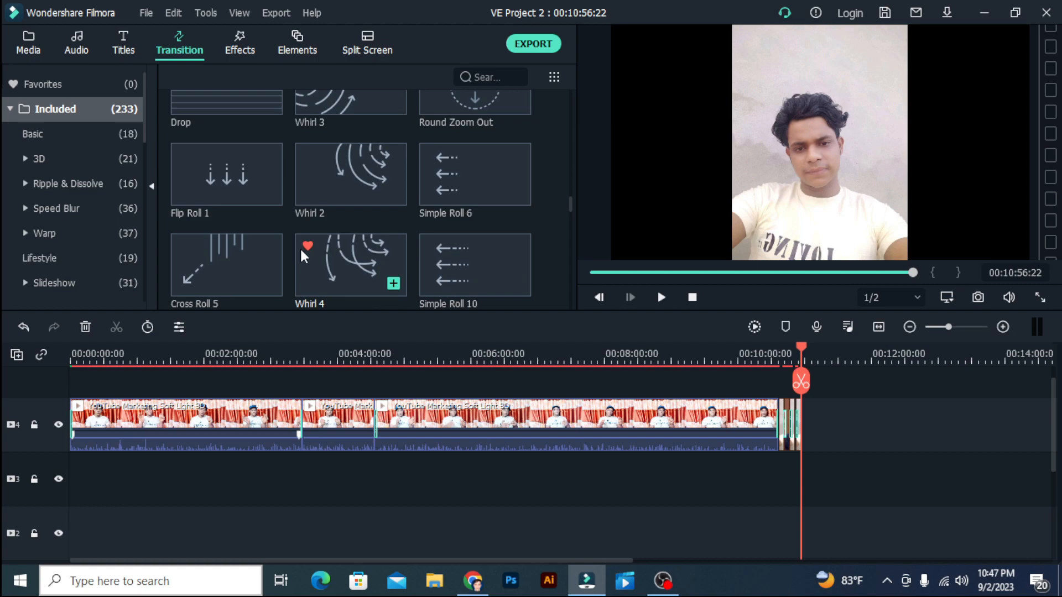
scroll(301, 250, "down", 10)
scroll(304, 249, "up", 15)
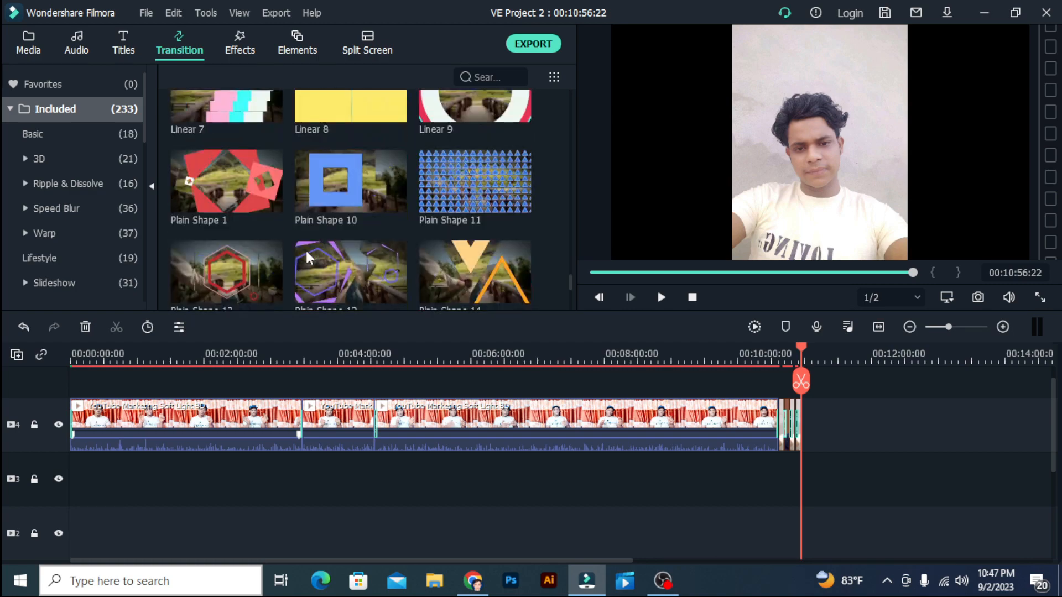
scroll(315, 253, "up", 5)
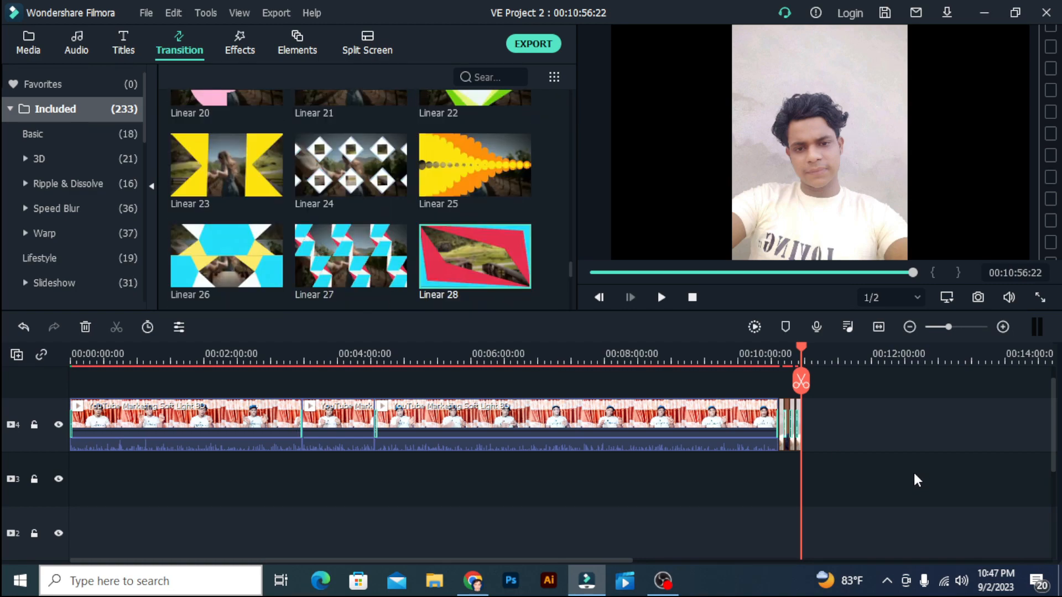
left_click(792, 426)
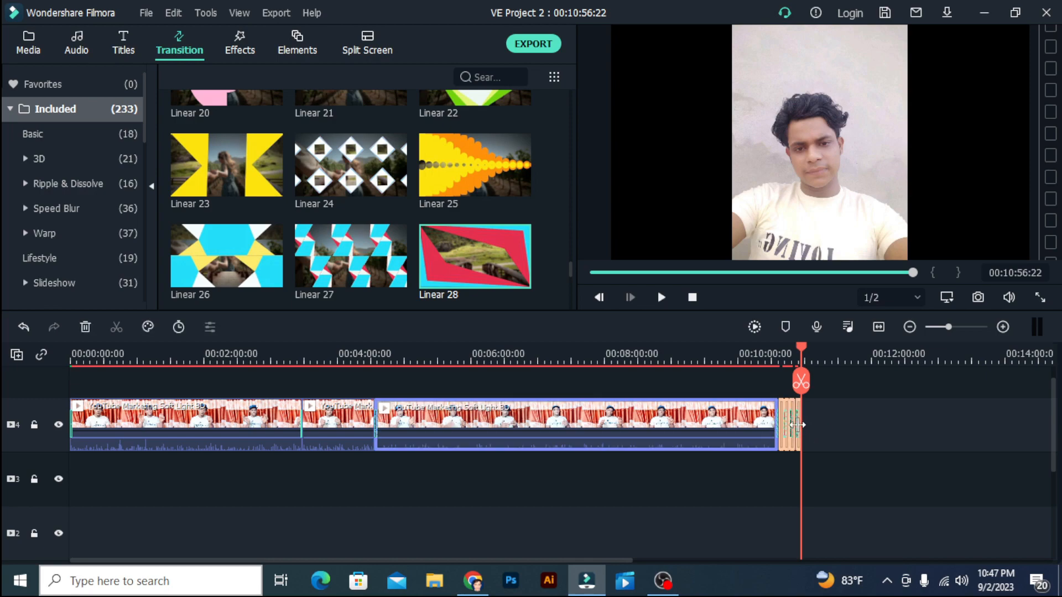
right_click(794, 424)
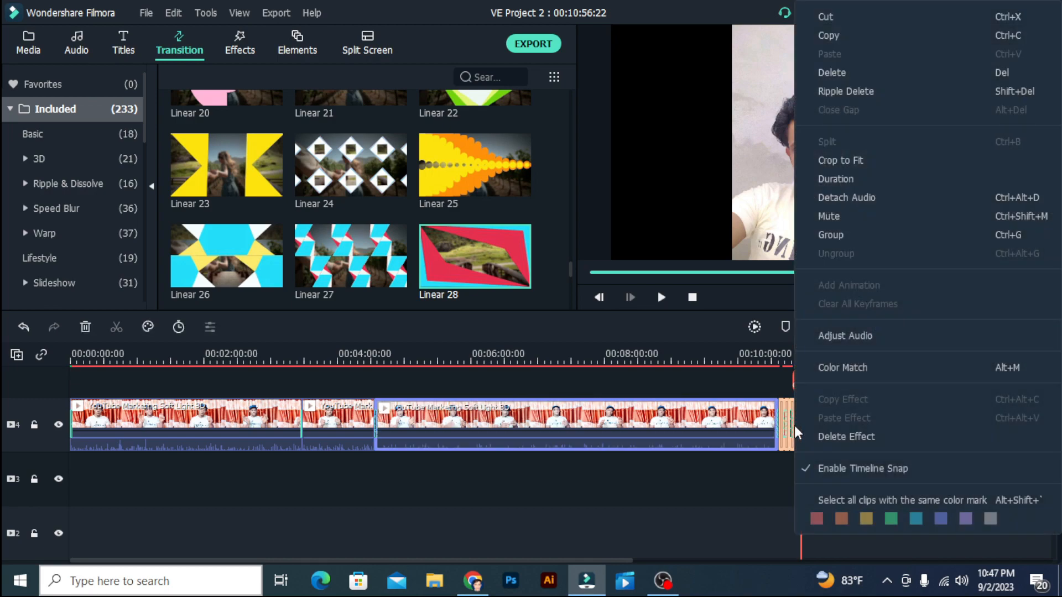
left_click(967, 439)
left_click(948, 446)
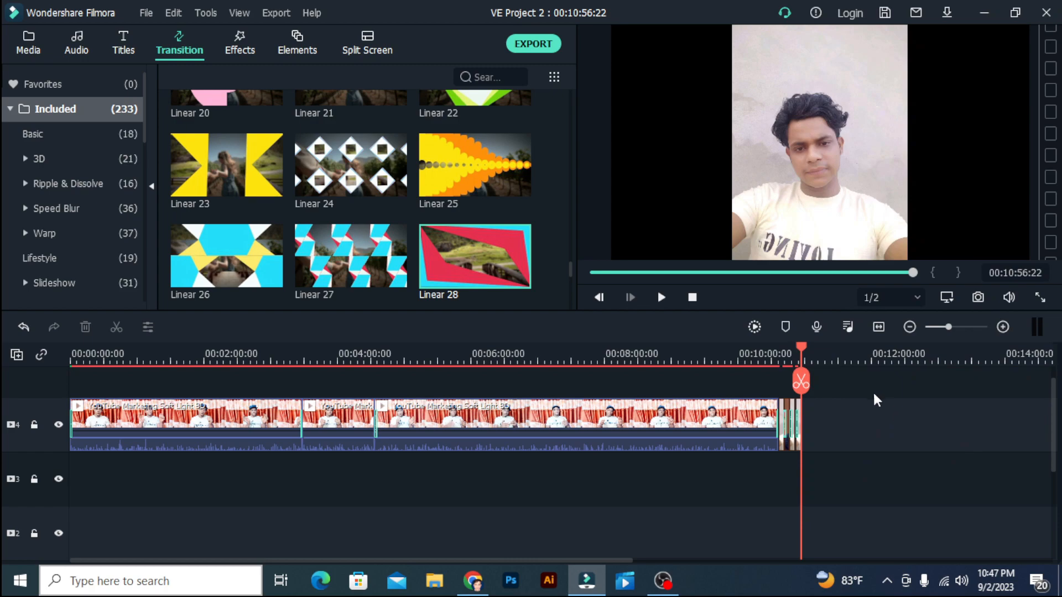
Step: Play the photo section from 00:10:36:13 to preview the transitions between the photos
left_click_drag(804, 347, 779, 351)
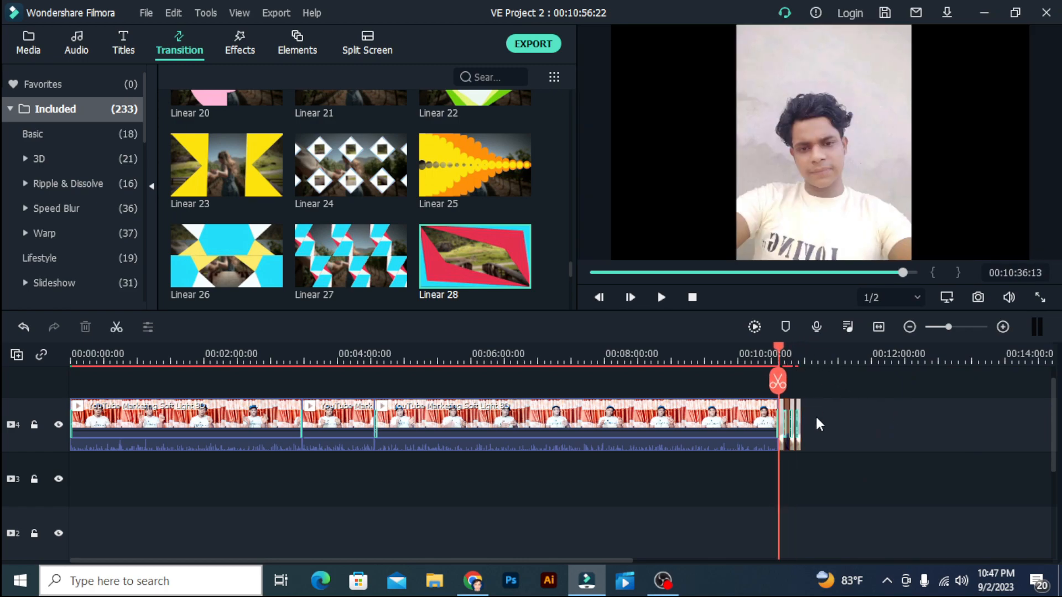
right_click(795, 419)
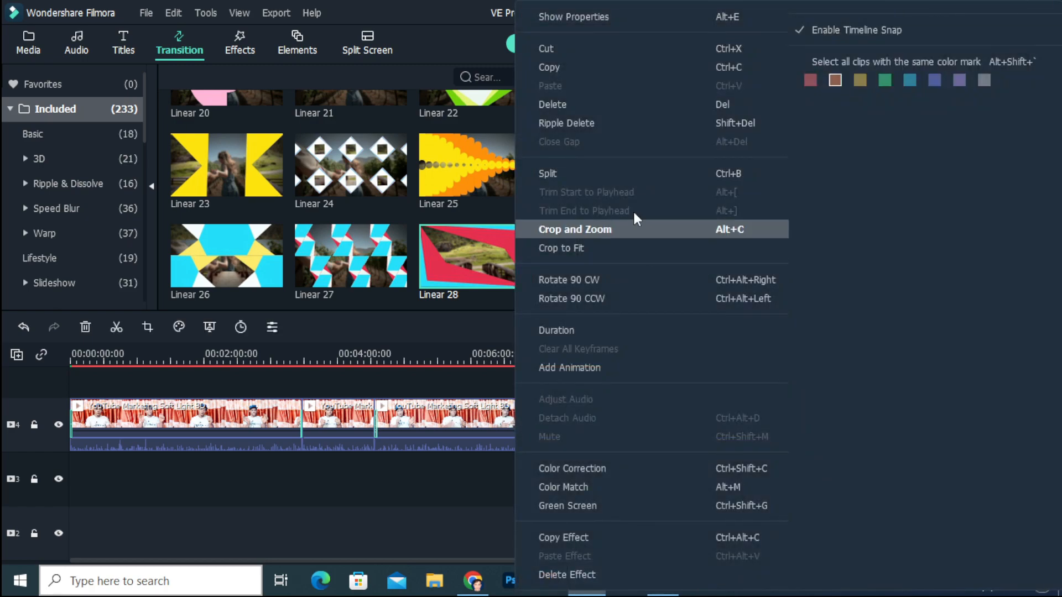
left_click(390, 498)
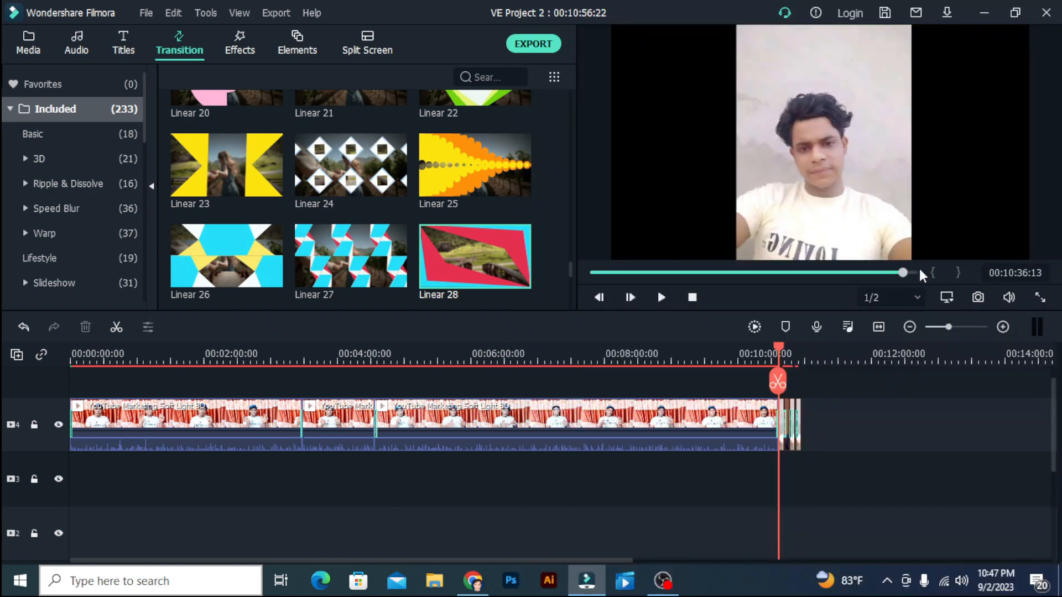
left_click(660, 299)
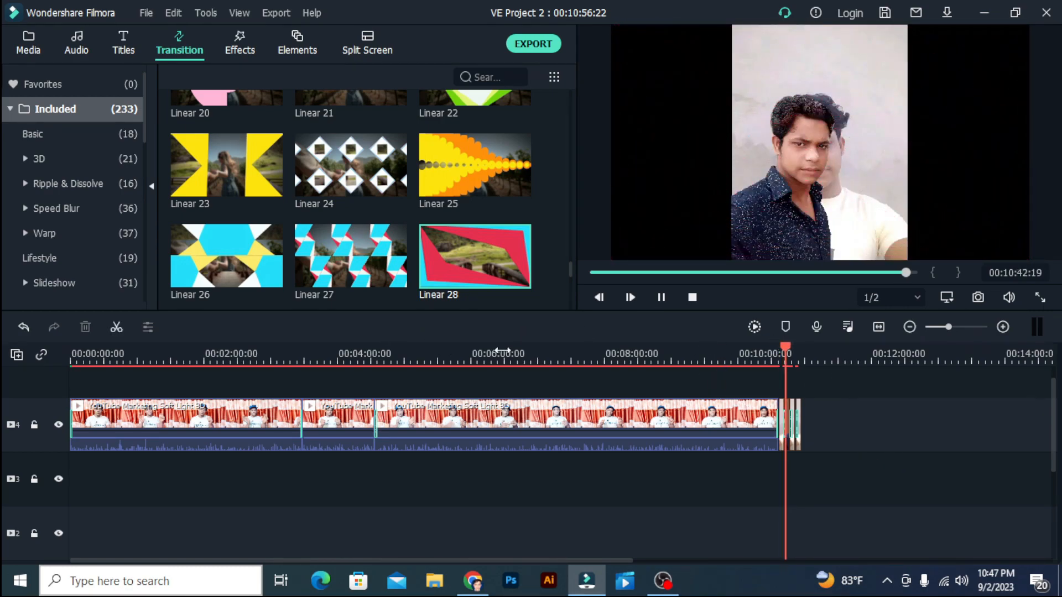
Step: Apply the Move Rectangle 2 transition near the end of the photos on track 4
scroll(313, 256, "up", 5)
scroll(311, 255, "down", 5)
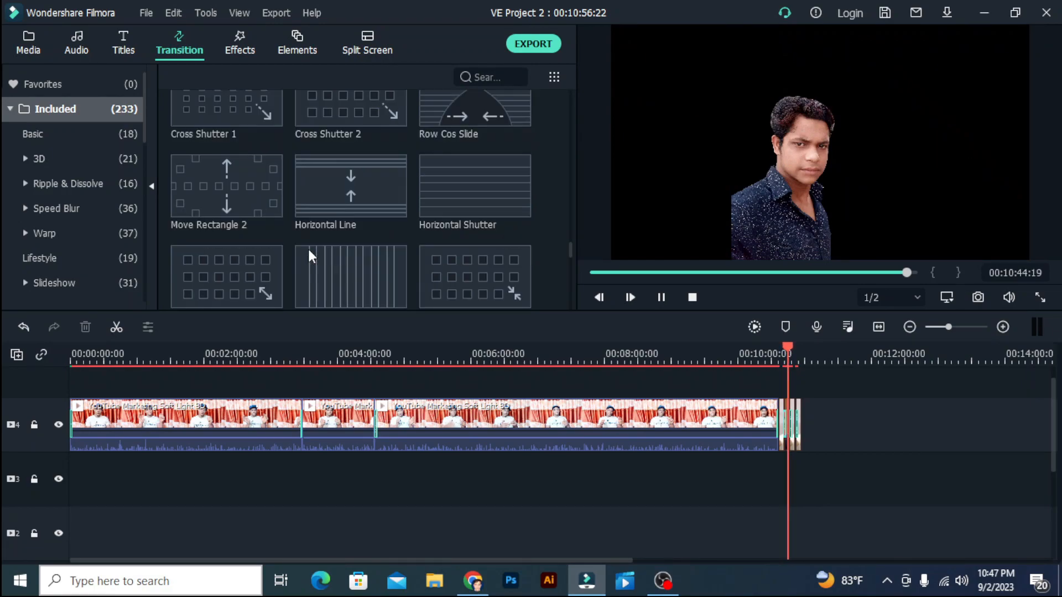
scroll(310, 256, "up", 3)
left_click_drag(192, 168, 796, 437)
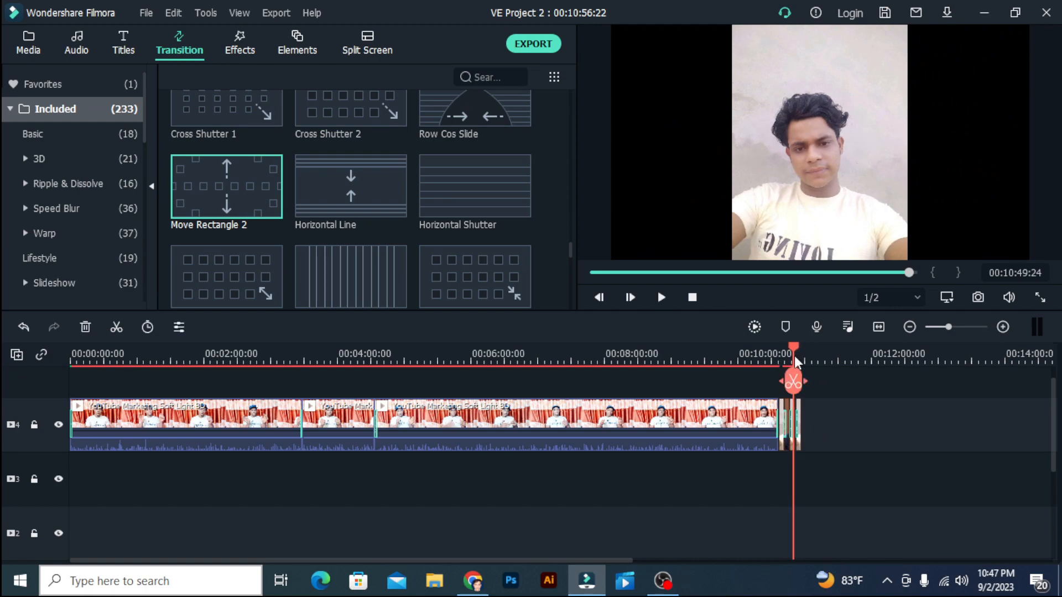
Step: Preview the transition into the first photo from 00:10:33:01 and stop playback at 00:10:38:06
left_click_drag(797, 357, 777, 358)
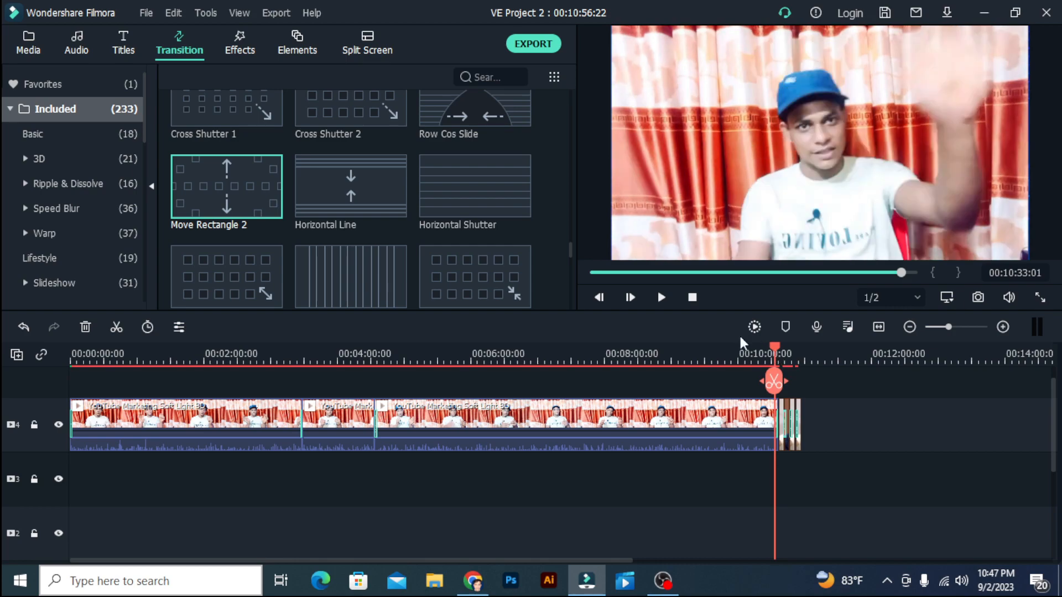
left_click(662, 307)
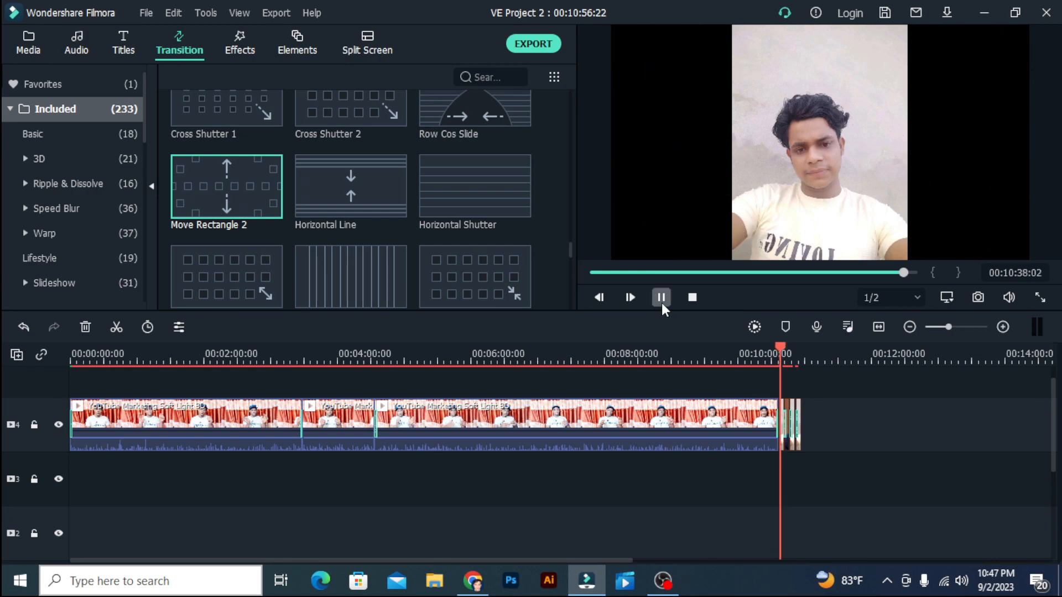
left_click(662, 303)
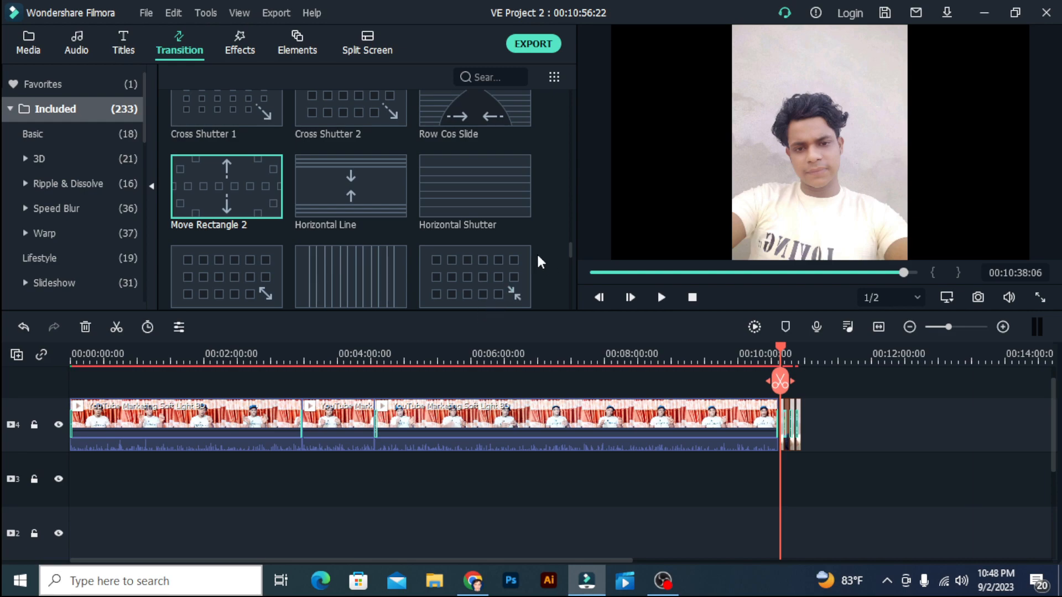
Step: Browse further transitions and the included effects library to see the available styles and filters
scroll(389, 227, "down", 20)
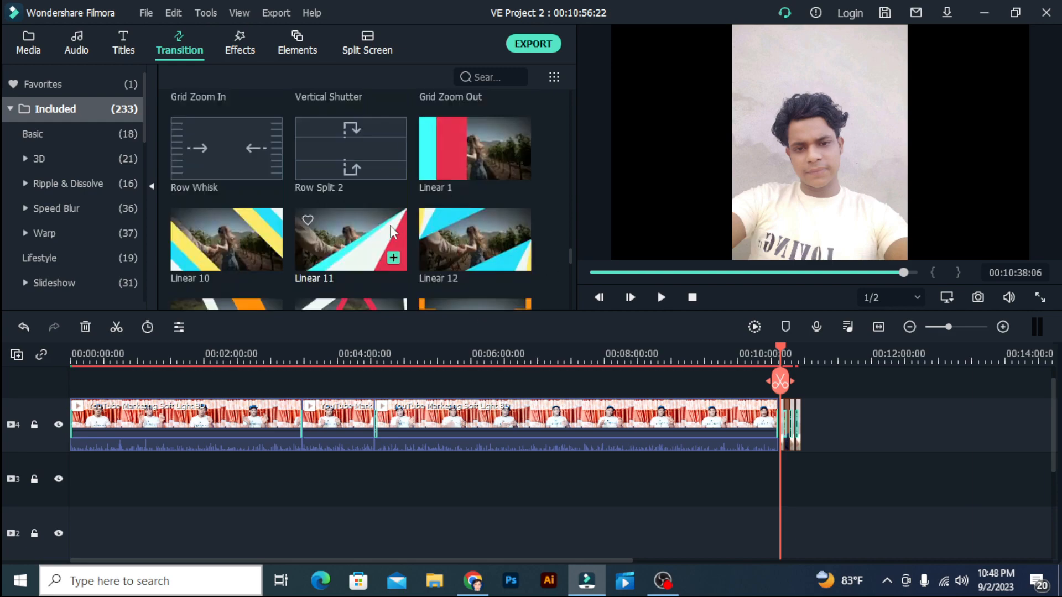
scroll(354, 243, "down", 20)
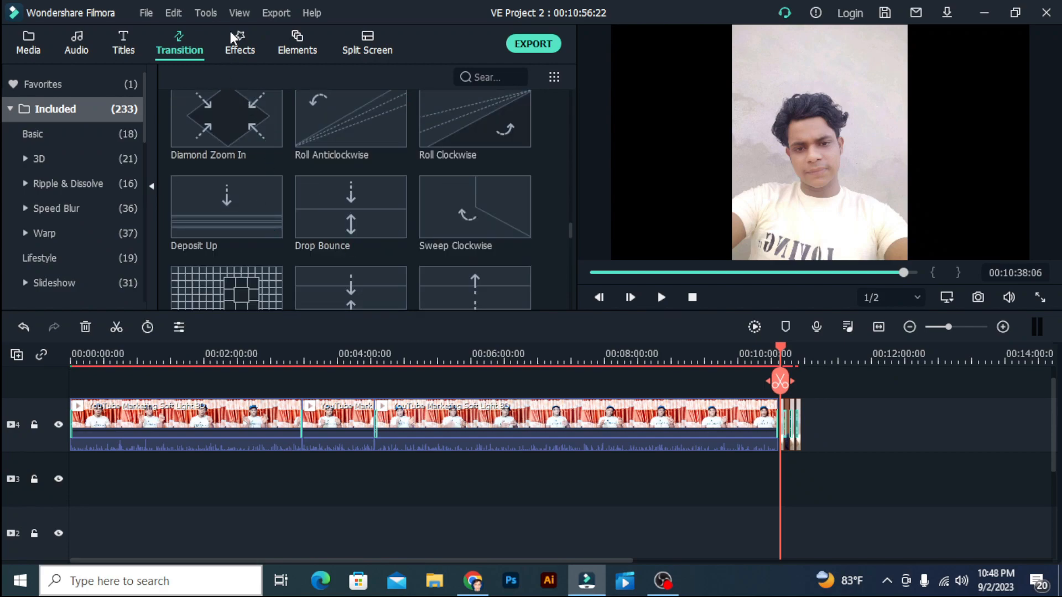
left_click(251, 54)
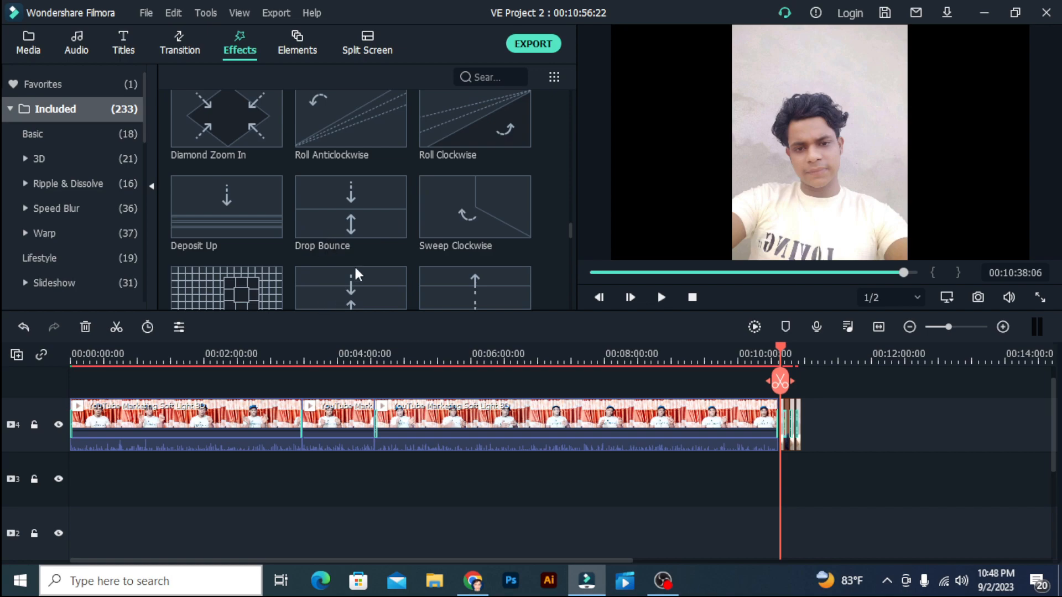
scroll(302, 224, "down", 10)
scroll(307, 228, "down", 10)
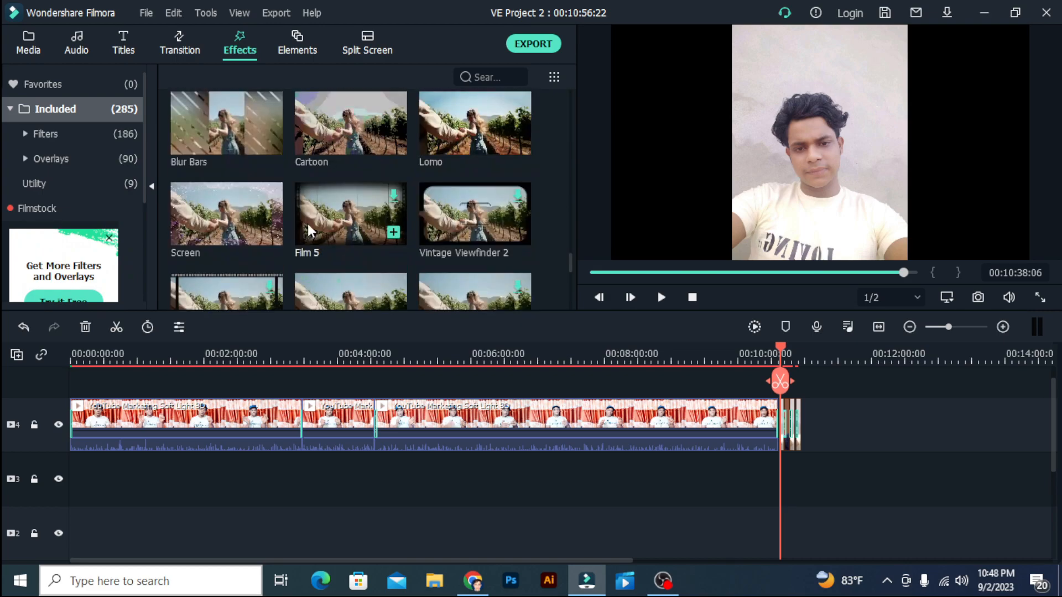
Step: Look further through the included effects, past the film, mosaic and vignette filters
scroll(315, 225, "down", 10)
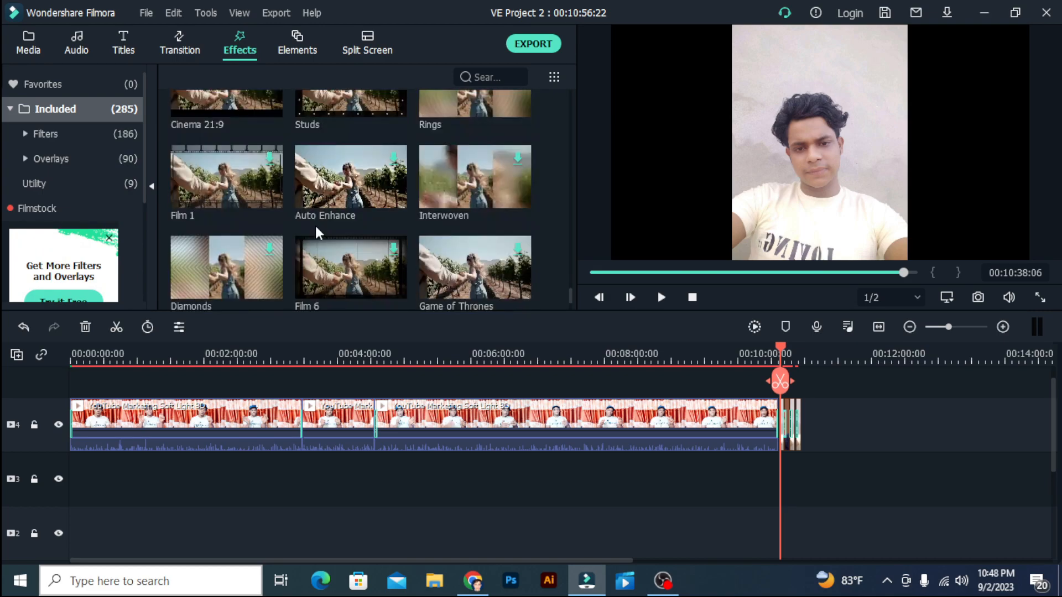
scroll(319, 226, "down", 10)
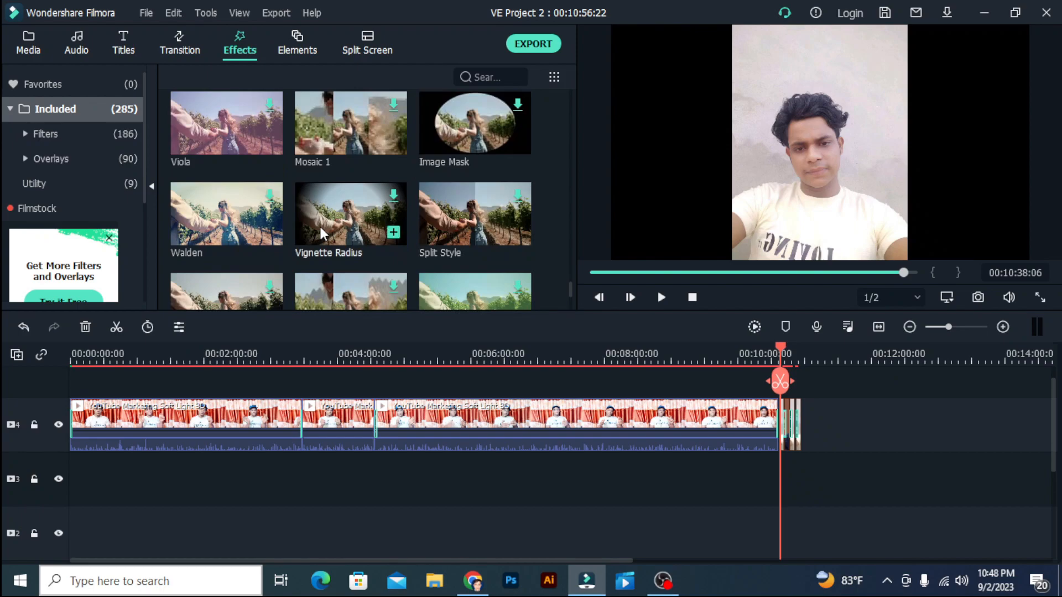
scroll(321, 227, "up", 10)
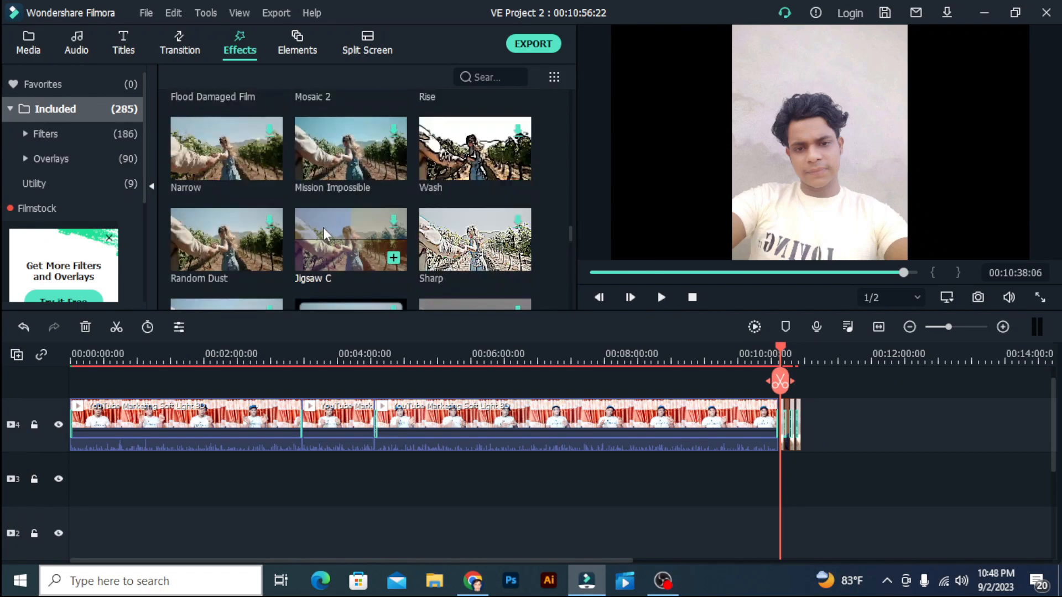
Step: Clear all clips from the timeline and place the YouTube Marketing video at the start of track 4, keeping the 1920 x 1080 25fps project settings
left_click_drag(1027, 409, 107, 426)
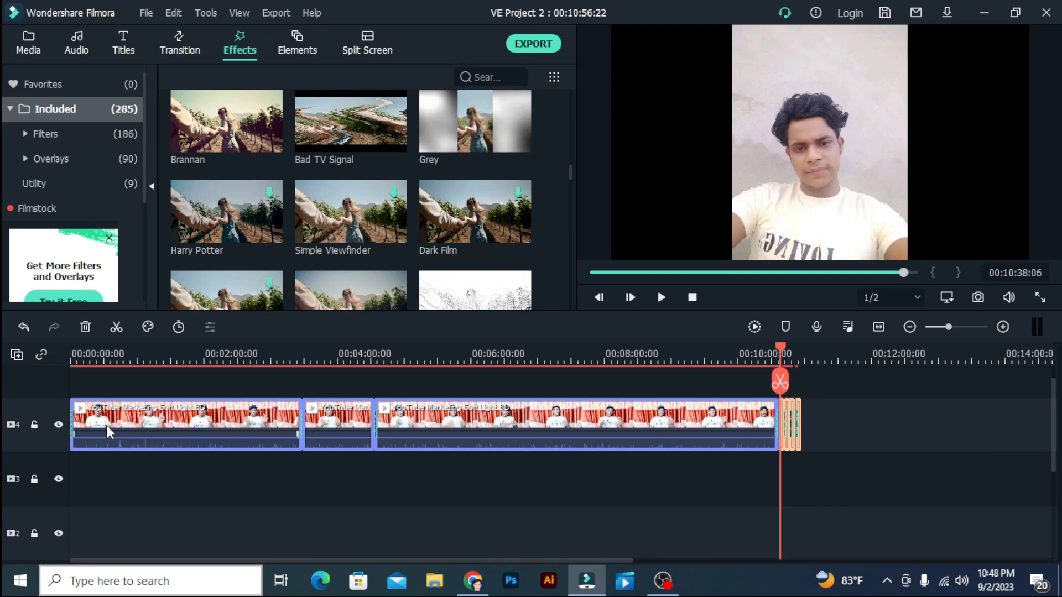
key("Delete")
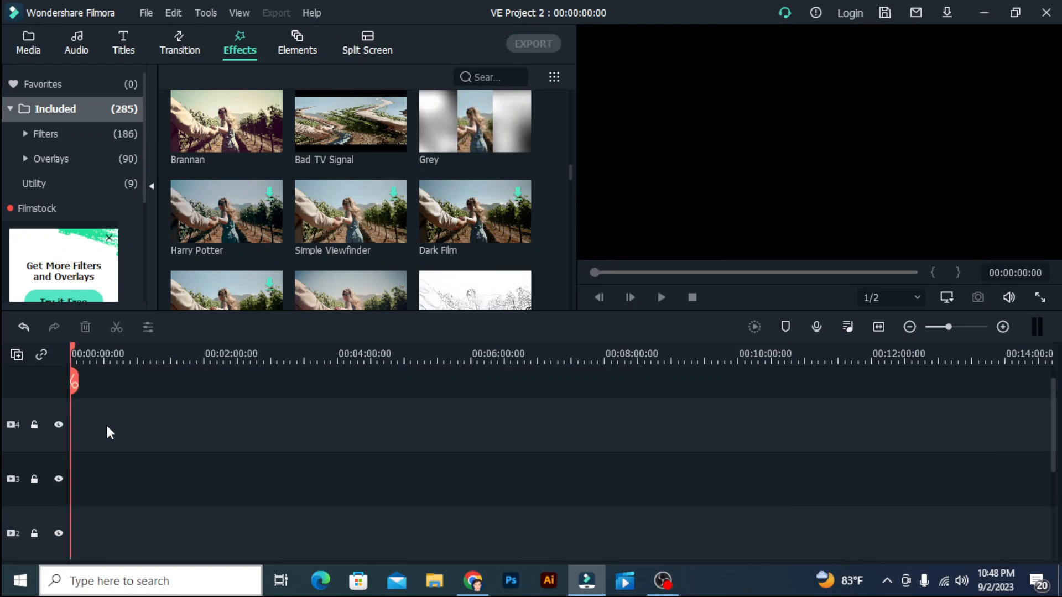
left_click(27, 38)
scroll(222, 227, "down", 3)
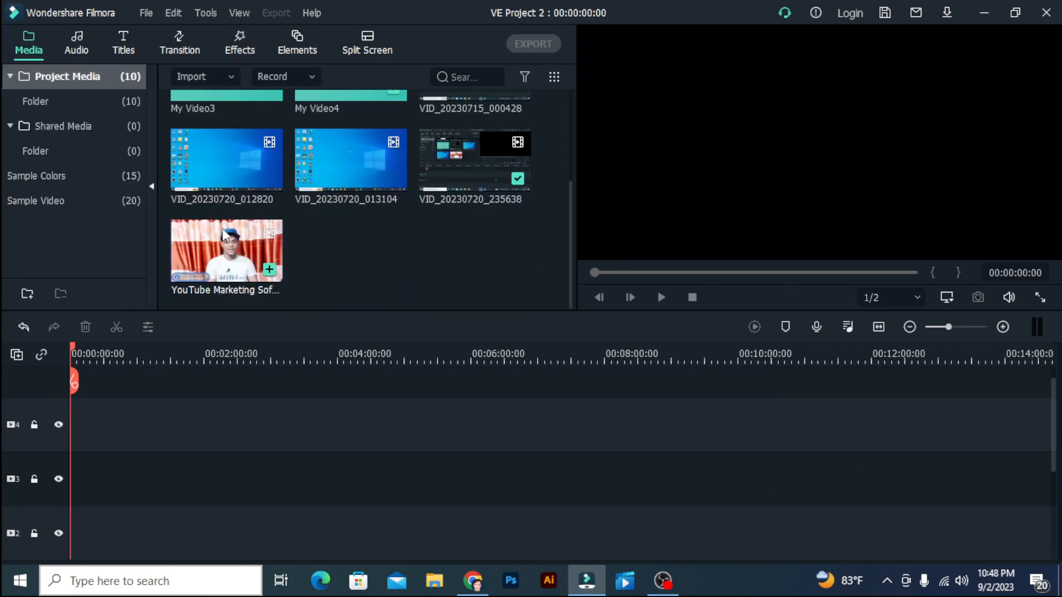
left_click_drag(219, 274, 70, 429)
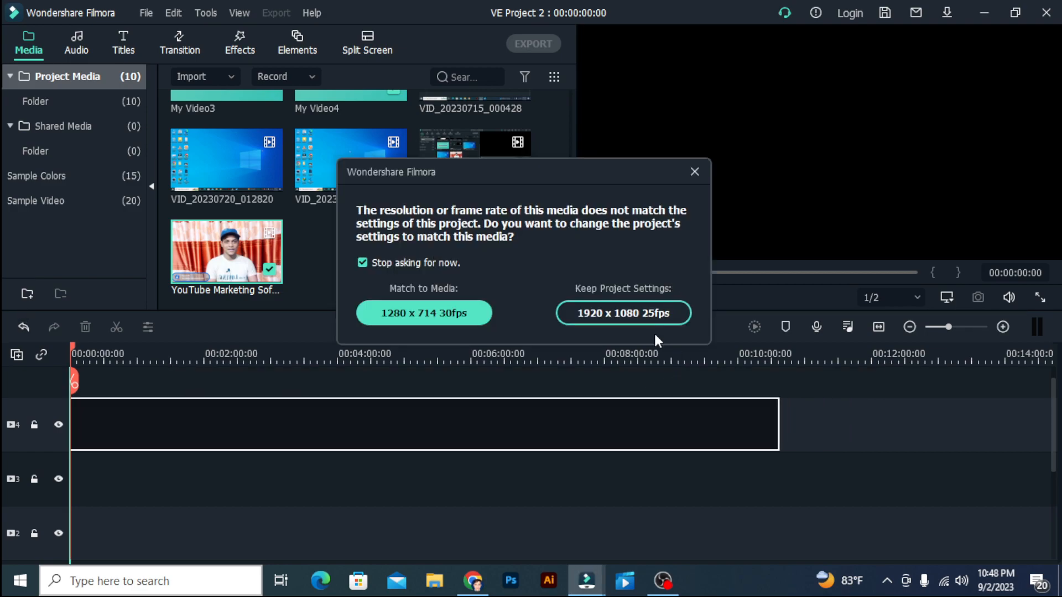
left_click(604, 317)
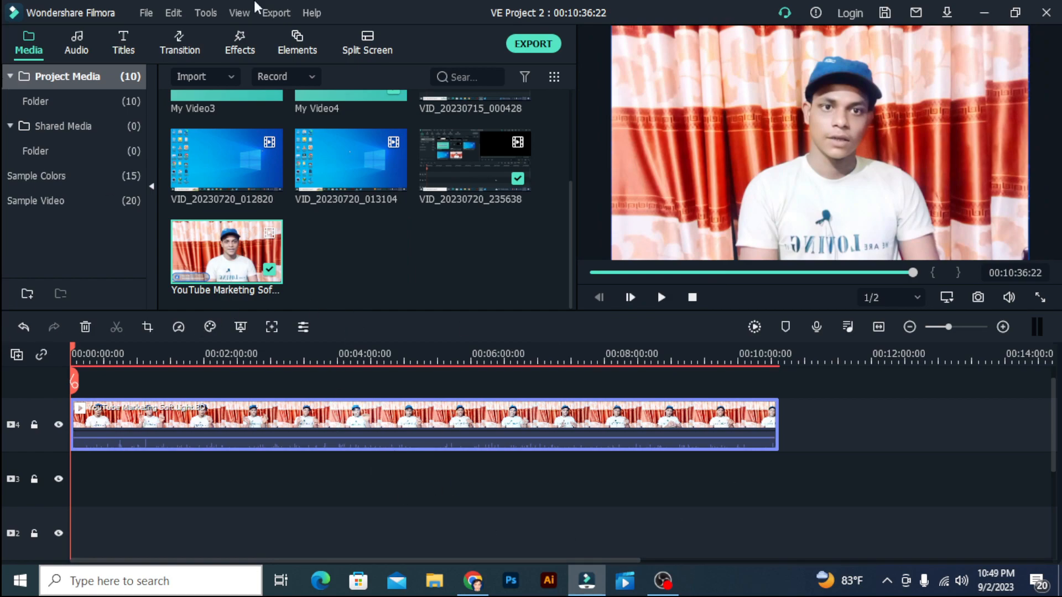
Step: Preview the Brannan, Bad TV Signal, Grey, Romantic and Filmpocalypse effects from the included library
left_click(240, 42)
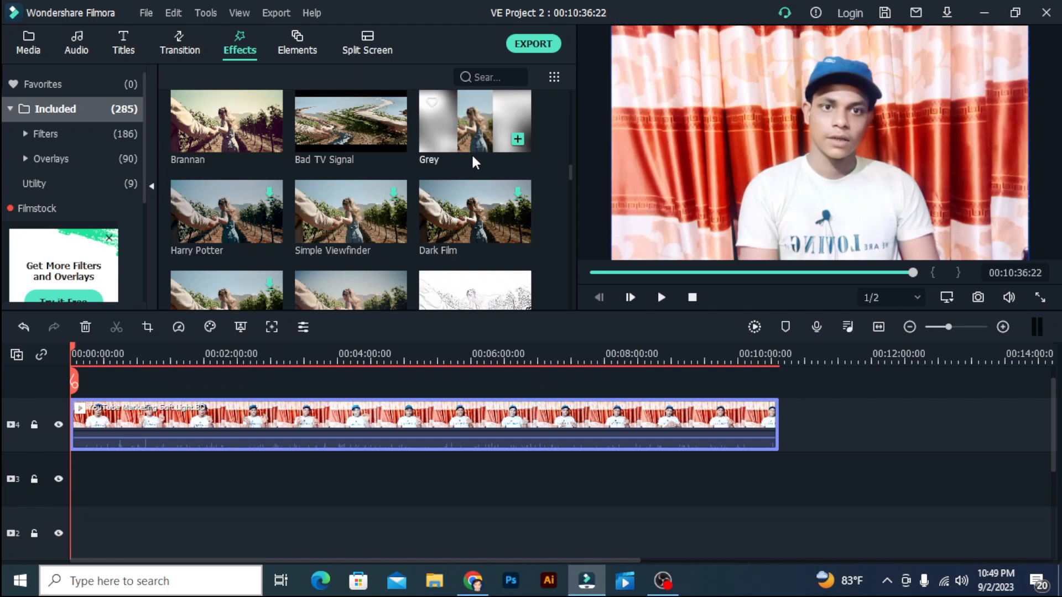
scroll(393, 219, "down", 3)
scroll(168, 156, "up", 3)
left_click(227, 119)
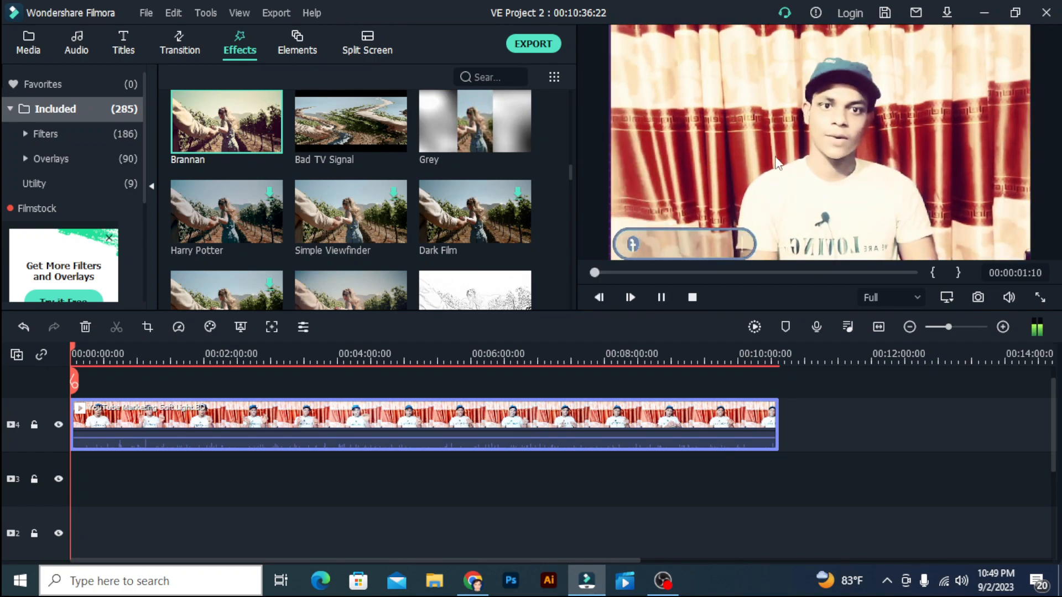
left_click(361, 125)
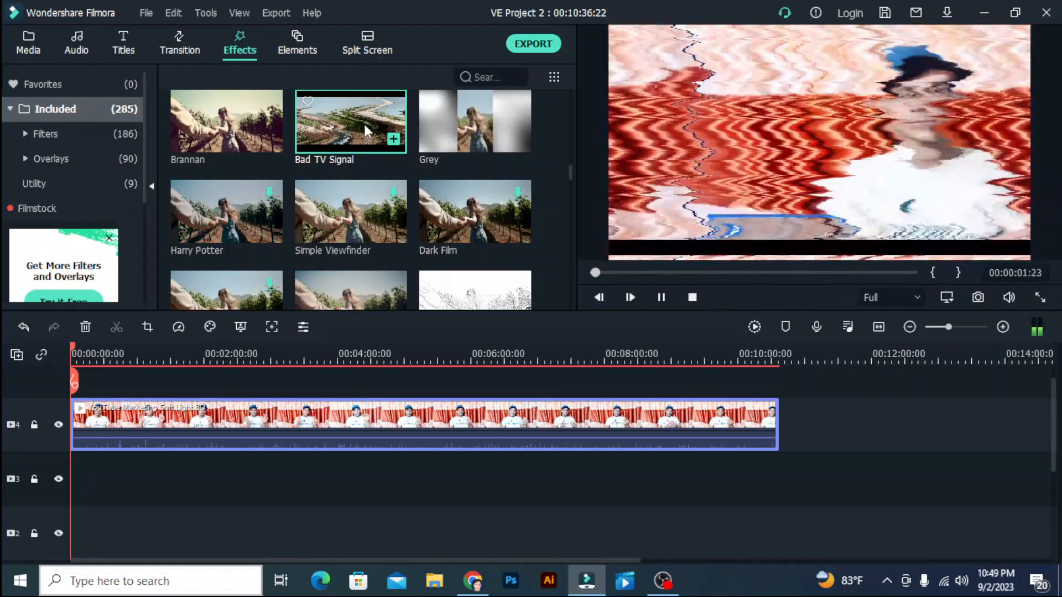
left_click(465, 118)
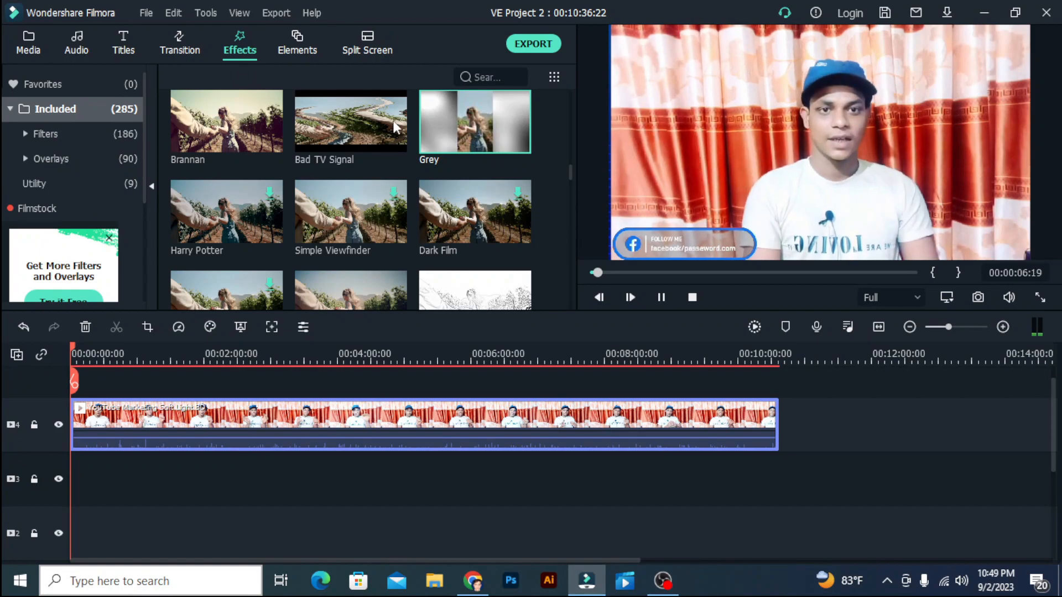
left_click(240, 134)
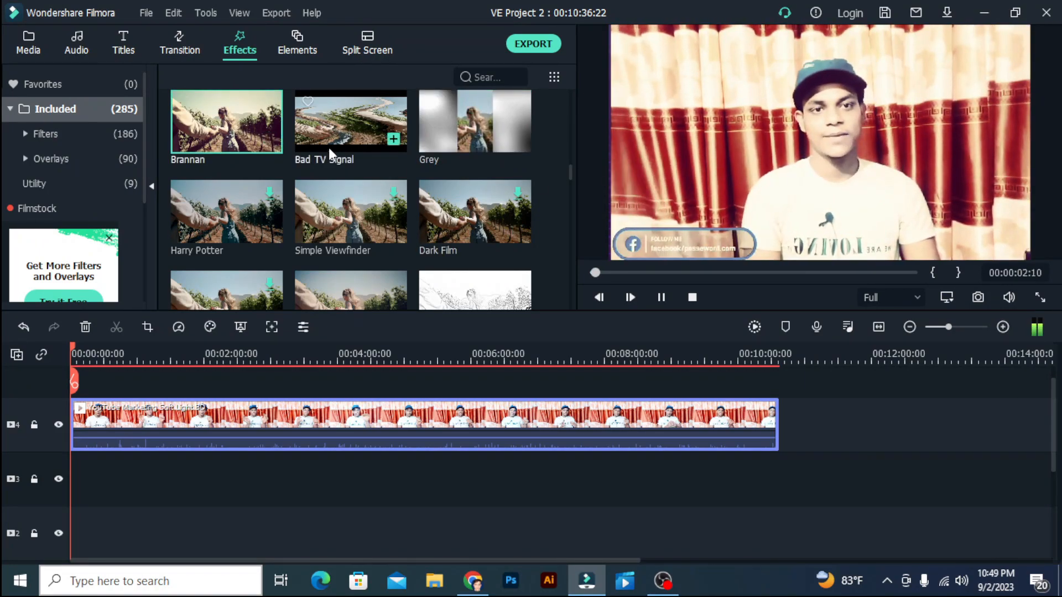
left_click(469, 117)
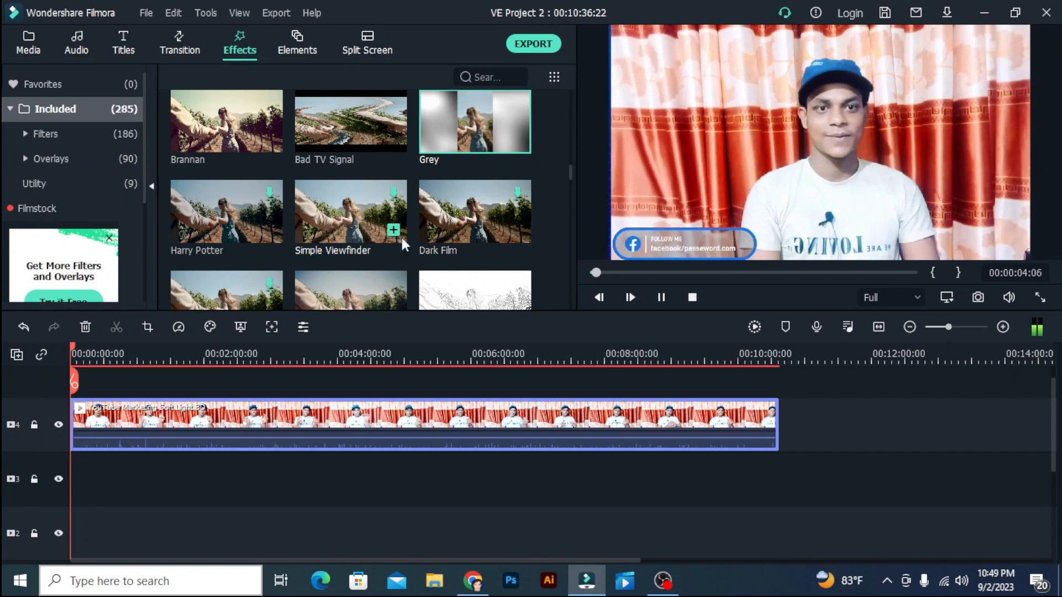
scroll(274, 254, "down", 3)
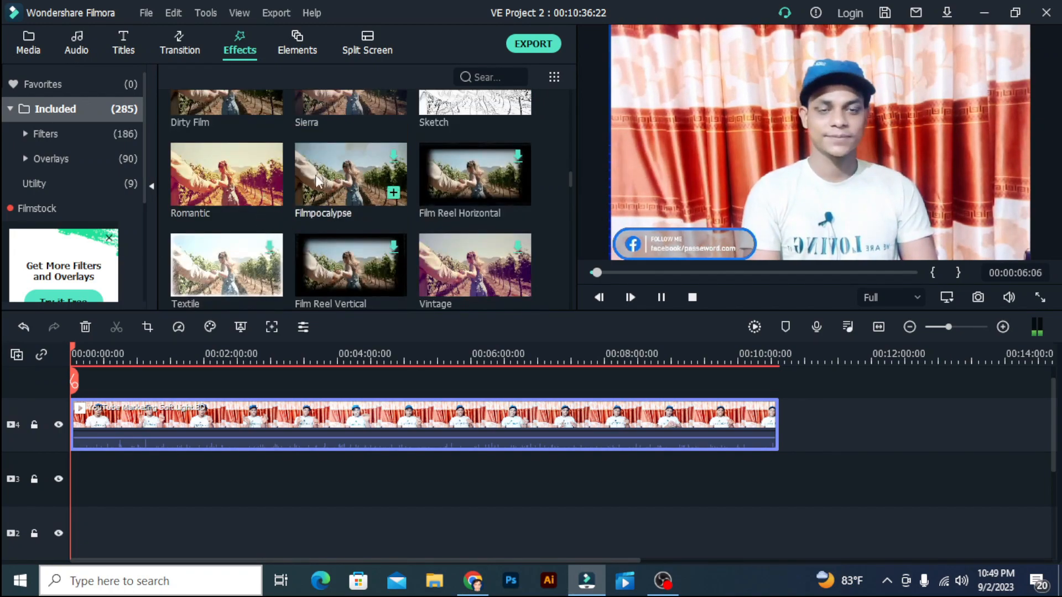
left_click(208, 177)
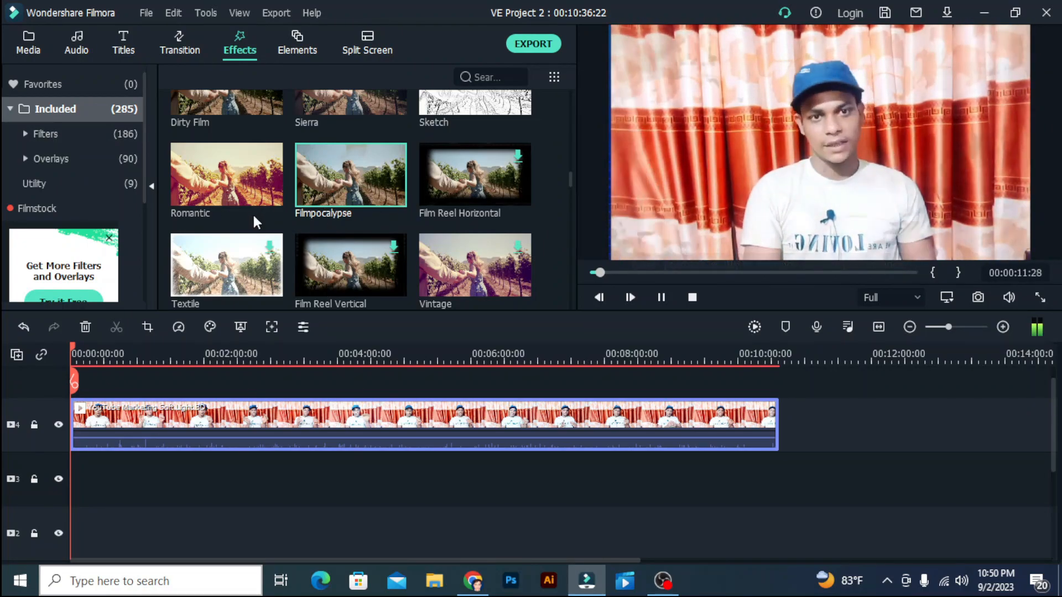
Step: Browse the remaining included effects, such as the light leak, glitch, black and white, and bokeh styles
scroll(261, 224, "down", 15)
scroll(265, 224, "down", 15)
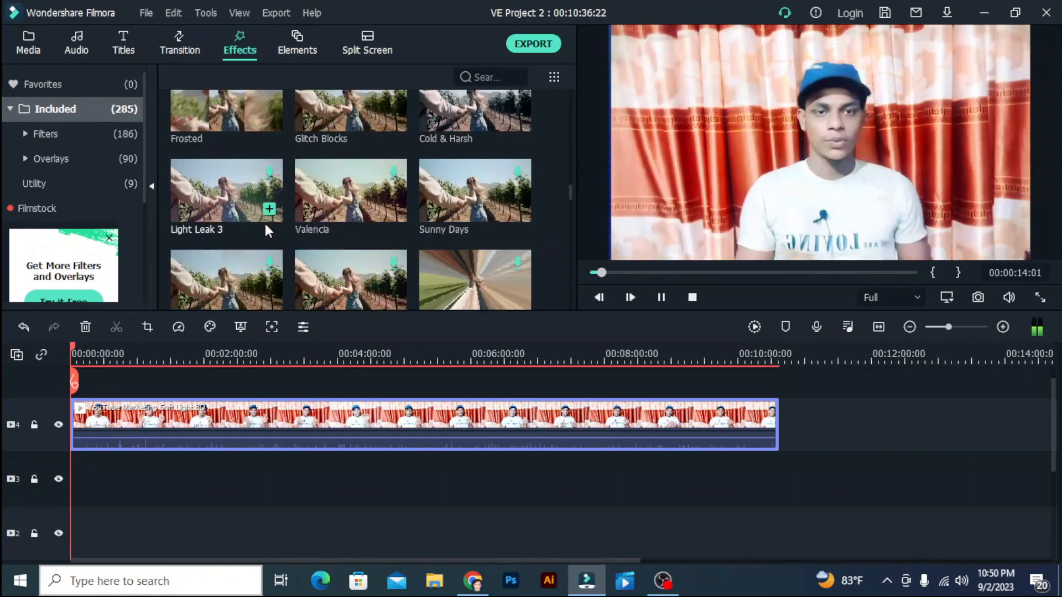
scroll(270, 228, "down", 15)
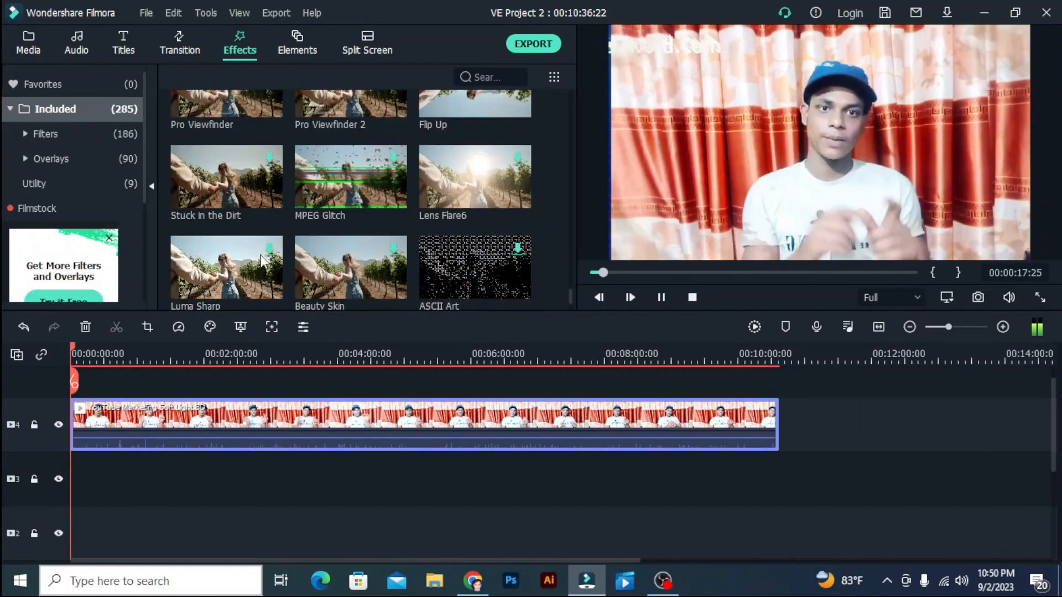
scroll(261, 250, "down", 5)
scroll(273, 249, "up", 10)
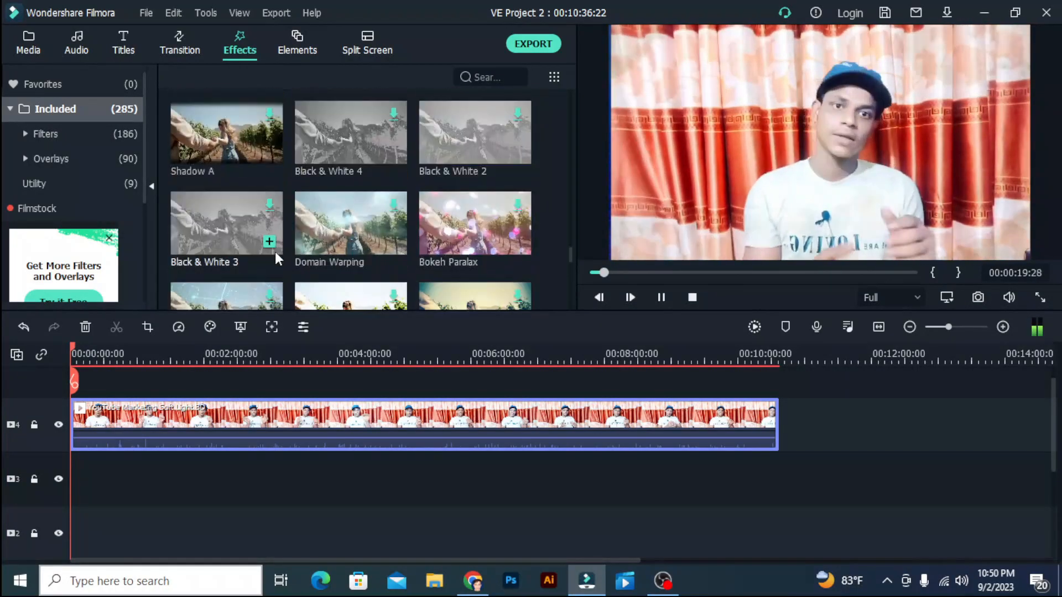
scroll(280, 254, "up", 10)
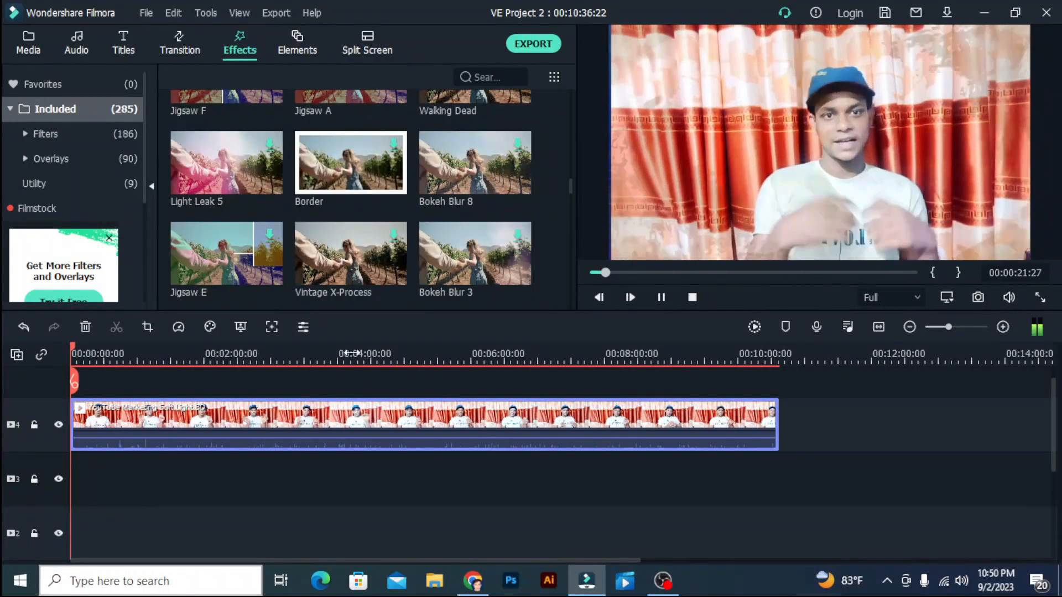